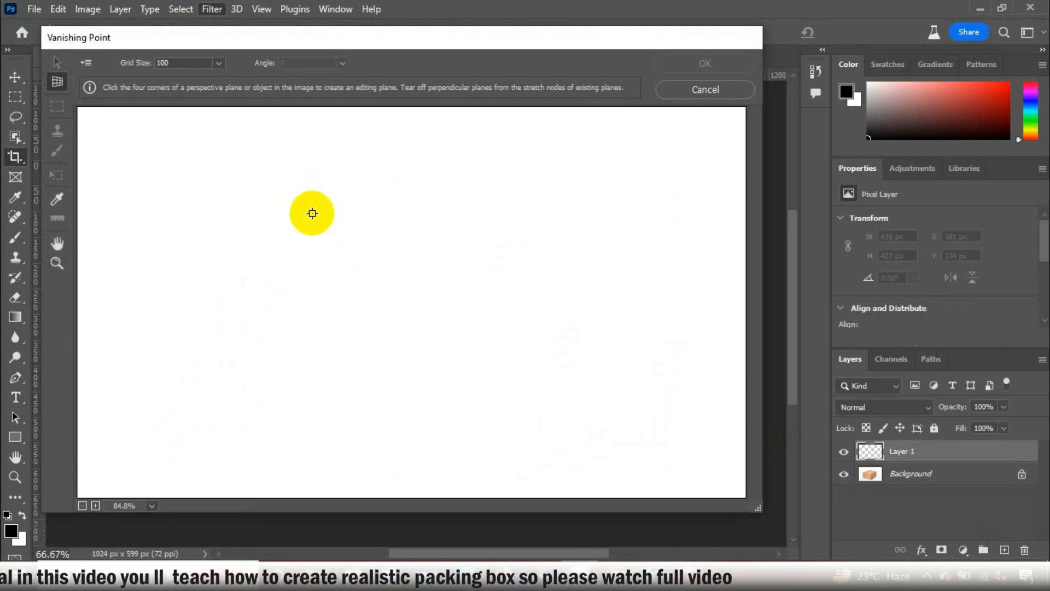
Create a perspective plane on the four corners of the box's right face and align its far lower corner
{"action": "left_click", "coordinate": [423, 304]}
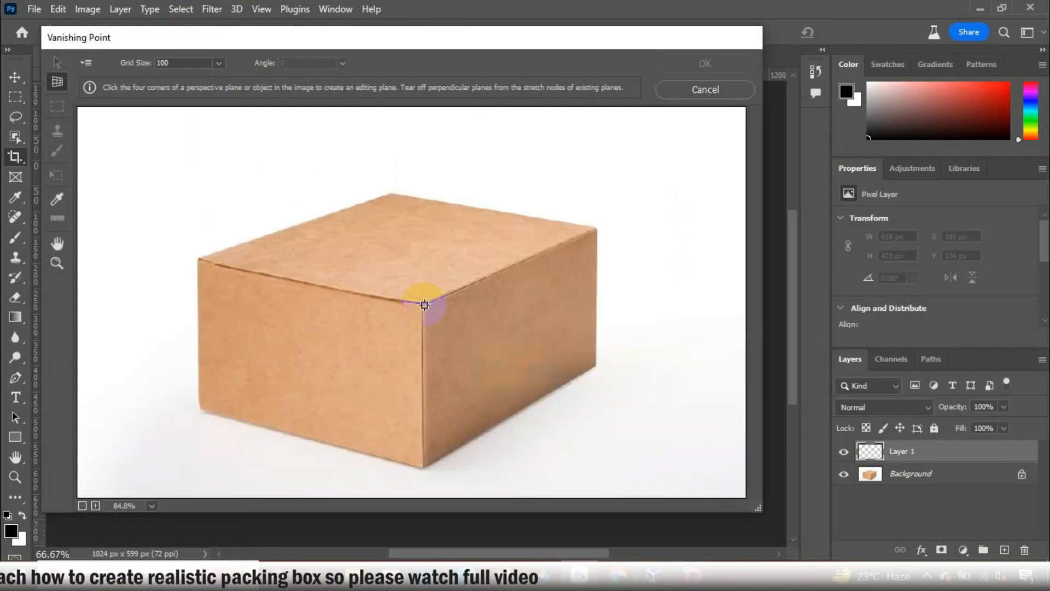
{"action": "left_click", "coordinate": [596, 231]}
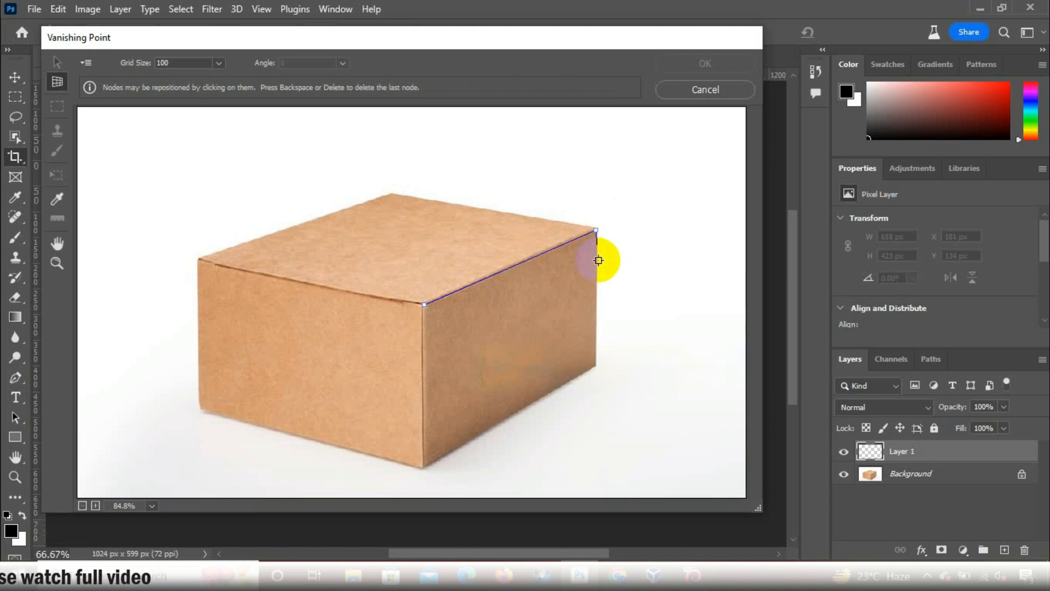
{"action": "left_click", "coordinate": [596, 370]}
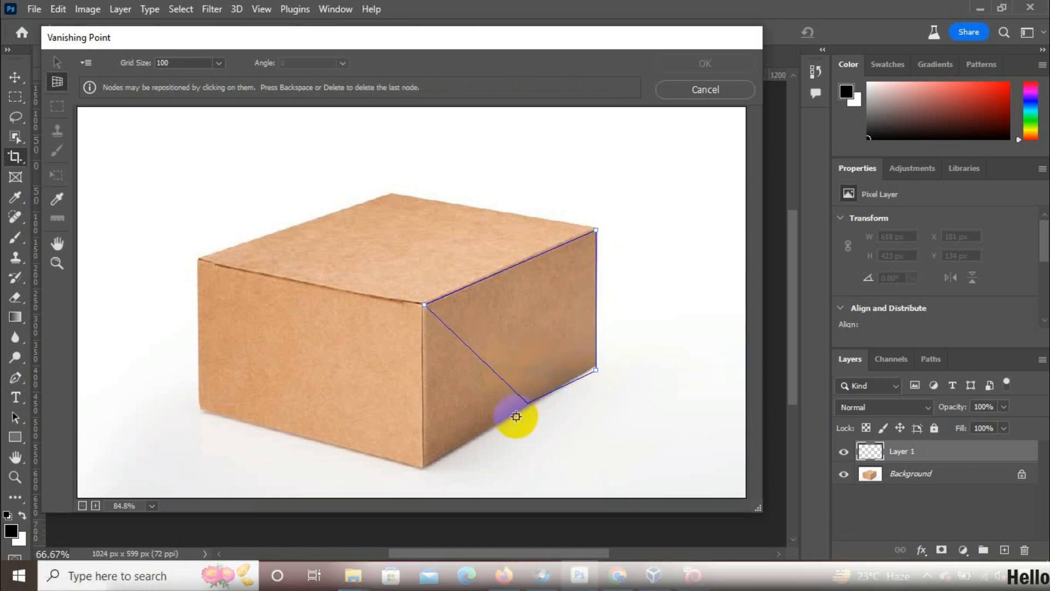
{"action": "left_click", "coordinate": [425, 466]}
{"action": "left_click_drag", "start_coordinate": [595, 370], "coordinate": [596, 365]}
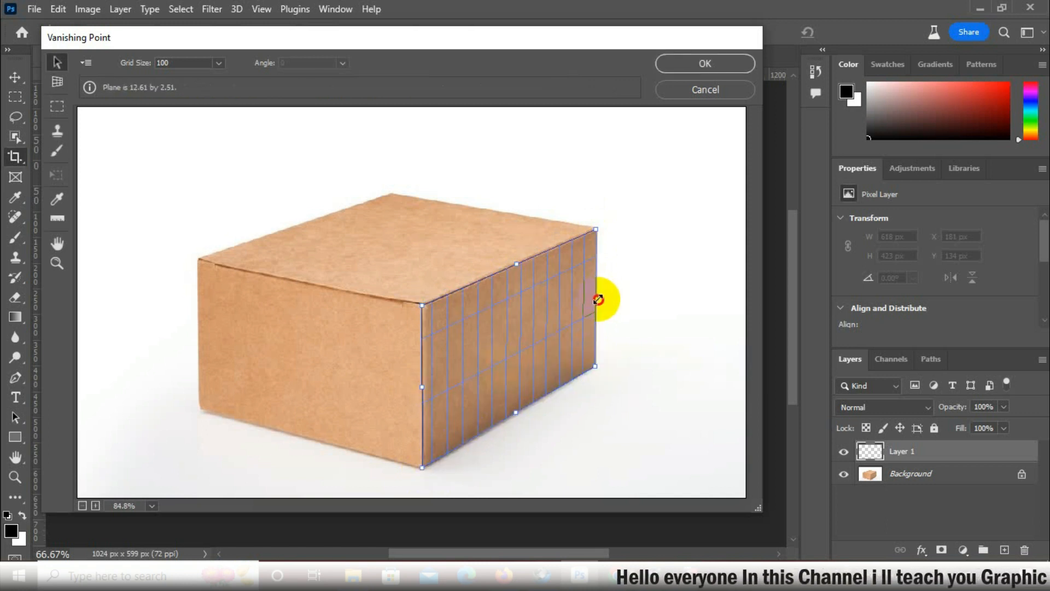
Tear off a perpendicular plane from the right-face plane's upper edge and align its outer corners along the lid's side edges
{"action": "key", "text": "ctrl"}
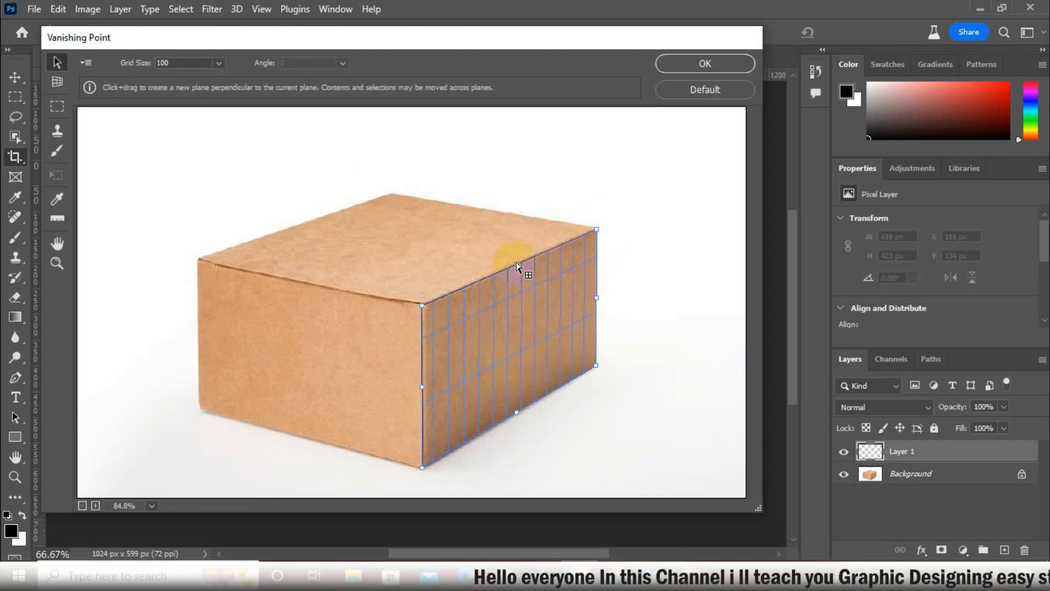
{"action": "left_click_drag", "start_coordinate": [518, 265], "coordinate": [486, 340]}
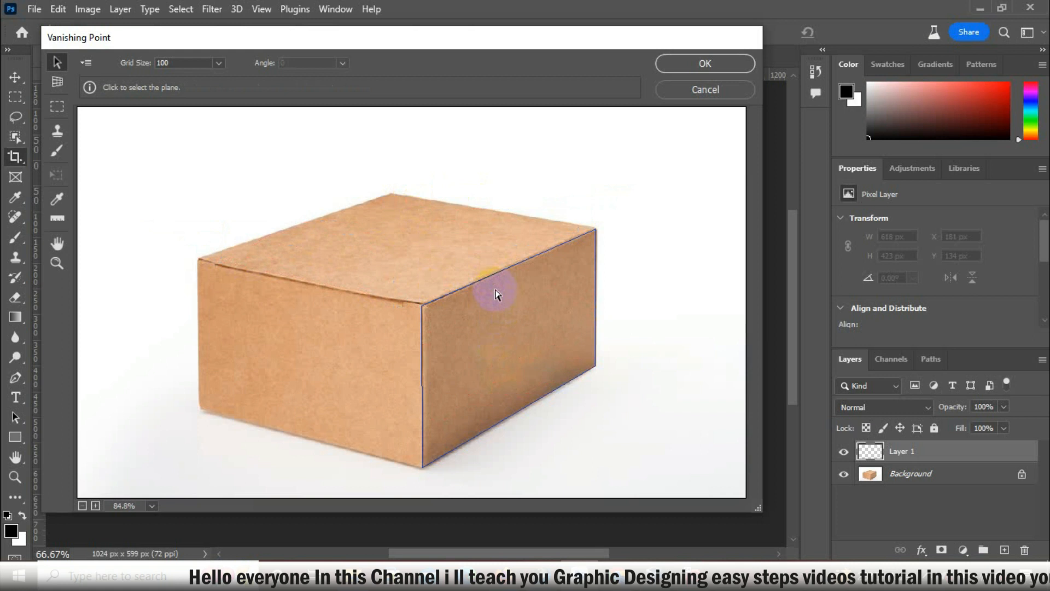
{"action": "key", "text": "ctrl"}
{"action": "left_click", "coordinate": [506, 275]}
{"action": "left_click_drag", "start_coordinate": [517, 264], "coordinate": [413, 229]}
{"action": "left_click_drag", "start_coordinate": [350, 302], "coordinate": [368, 295]}
{"action": "mouse_move", "coordinate": [532, 228]}
{"action": "left_mouse_down"}
{"action": "mouse_move", "coordinate": [543, 214]}
{"action": "mouse_move", "coordinate": [519, 223]}
{"action": "mouse_move", "coordinate": [539, 206]}
{"action": "mouse_move", "coordinate": [526, 215]}
{"action": "left_mouse_up"}
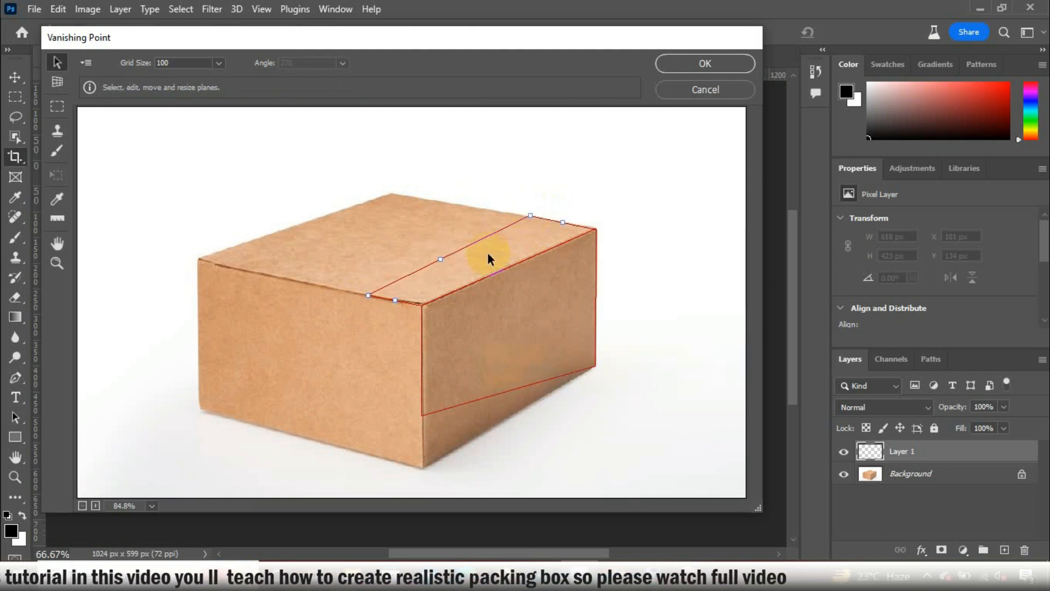
Stretch the top plane across the whole lid and match its outer corners to the lid's left and back corners
{"action": "left_click_drag", "start_coordinate": [444, 262], "coordinate": [359, 224]}
{"action": "left_click_drag", "start_coordinate": [269, 276], "coordinate": [216, 242]}
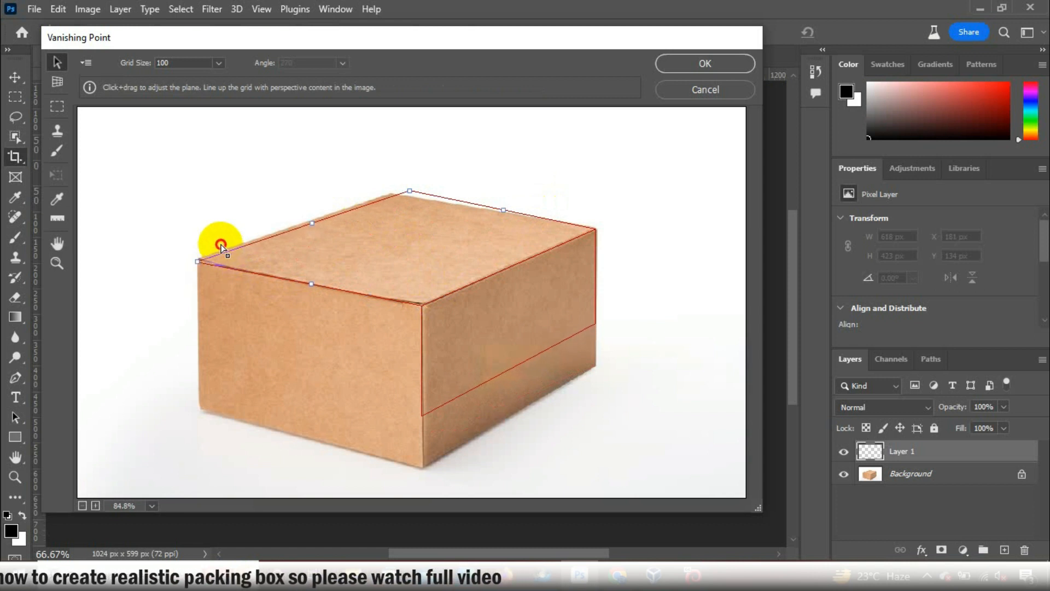
{"action": "left_click_drag", "start_coordinate": [409, 190], "coordinate": [386, 192]}
Extend the right-face plane down to the box's base and align its far lower corner with the box
{"action": "left_click", "coordinate": [443, 402]}
{"action": "left_click_drag", "start_coordinate": [513, 373], "coordinate": [525, 420]}
{"action": "left_click_drag", "start_coordinate": [596, 380], "coordinate": [595, 363]}
Realign the top plane's left and back corners and its rear edge with the lid
{"action": "left_click", "coordinate": [414, 193]}
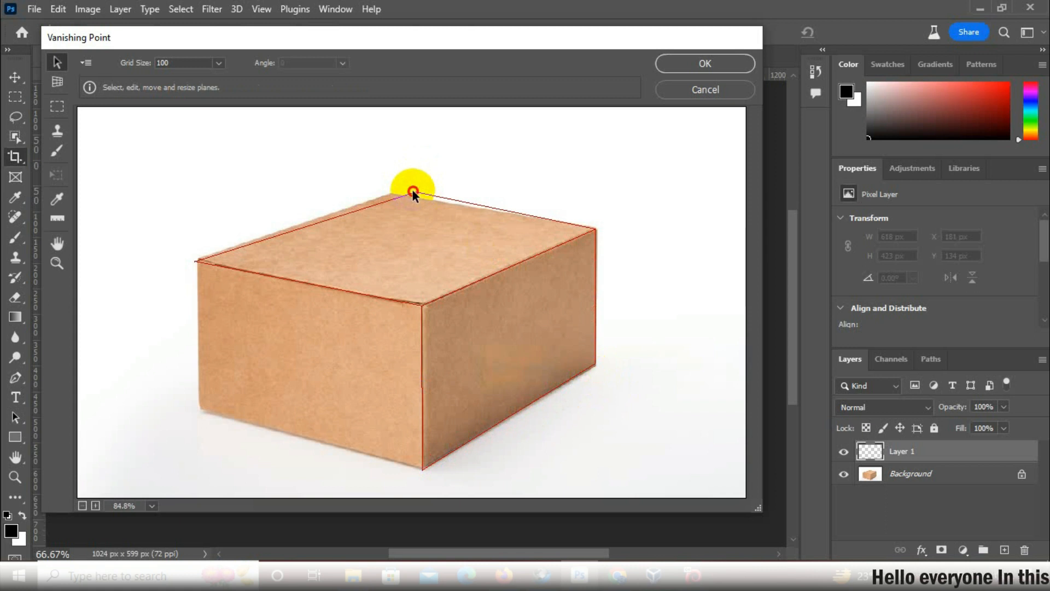
{"action": "left_click_drag", "start_coordinate": [196, 262], "coordinate": [196, 258]}
{"action": "left_click_drag", "start_coordinate": [417, 191], "coordinate": [394, 196]}
{"action": "left_click_drag", "start_coordinate": [485, 211], "coordinate": [486, 210]}
Refit the right-face plane's far lower corner and far vertical edge to the box
{"action": "left_click", "coordinate": [594, 375]}
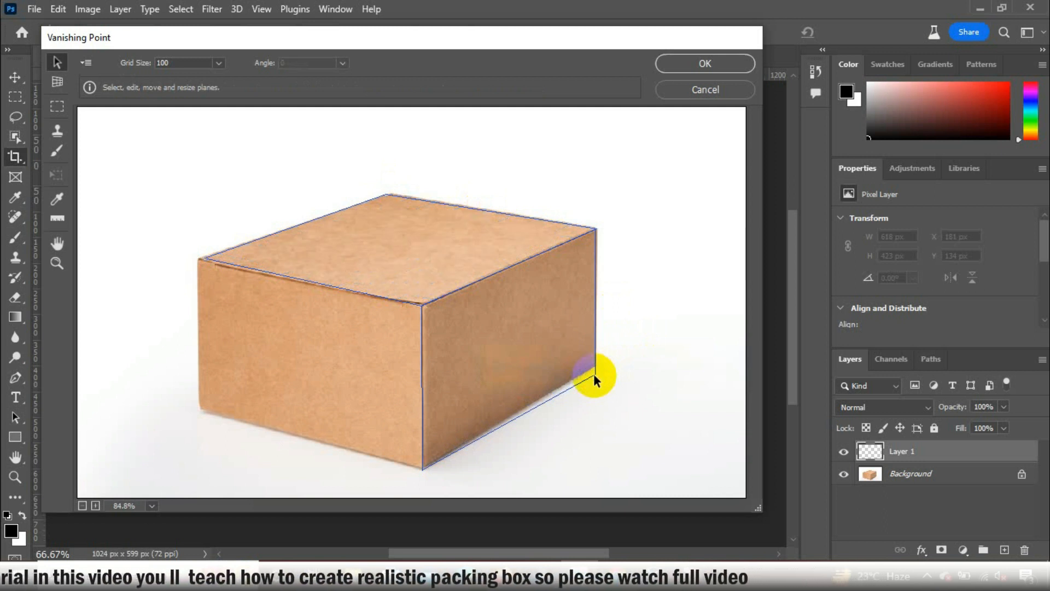
{"action": "left_click", "coordinate": [583, 381]}
{"action": "left_click_drag", "start_coordinate": [594, 374], "coordinate": [595, 366]}
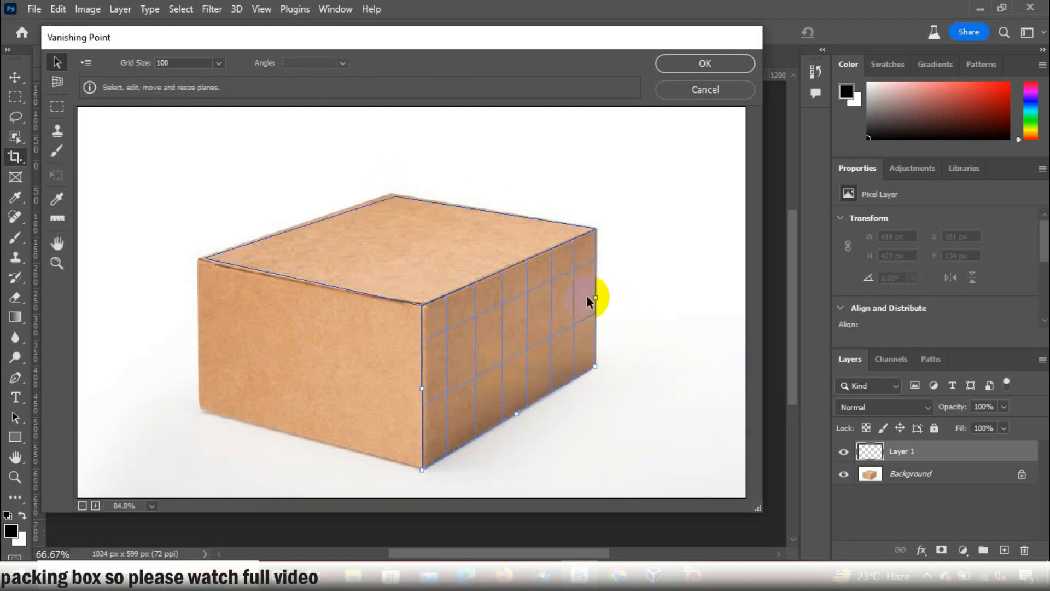
{"action": "left_click_drag", "start_coordinate": [598, 301], "coordinate": [596, 301]}
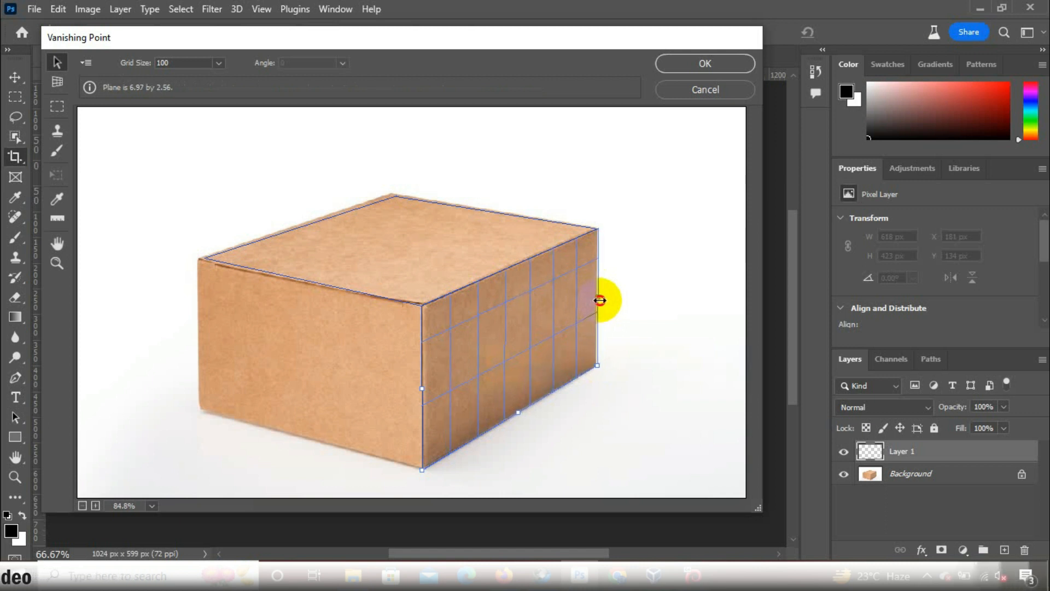
{"action": "left_click_drag", "start_coordinate": [597, 299], "coordinate": [595, 298]}
Select the top plane and move its back and left corners onto the lid's corners
{"action": "left_click", "coordinate": [570, 222]}
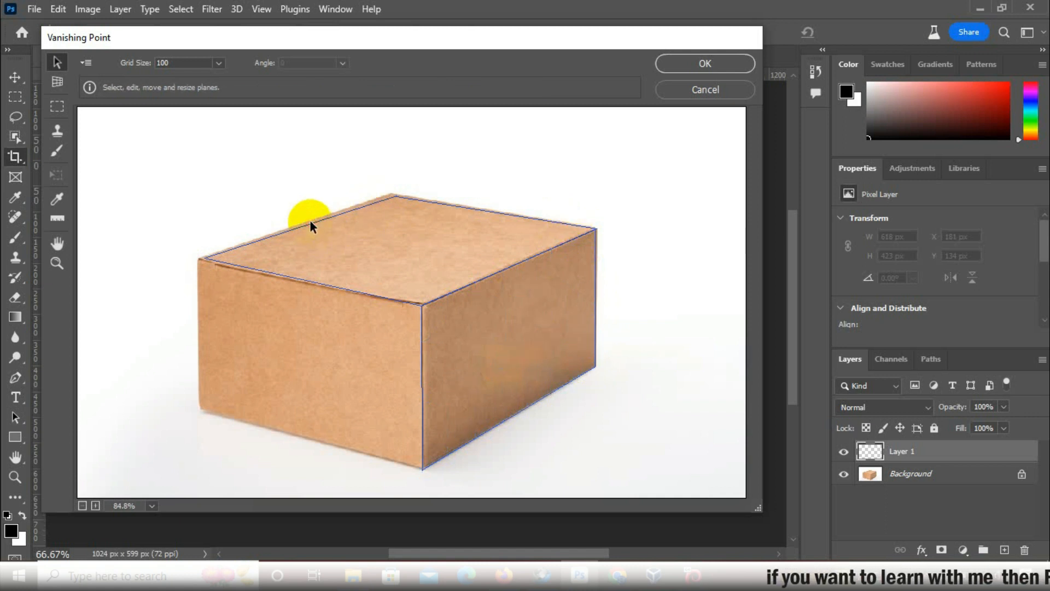
{"action": "left_click", "coordinate": [288, 233]}
{"action": "left_click_drag", "start_coordinate": [398, 199], "coordinate": [398, 195]}
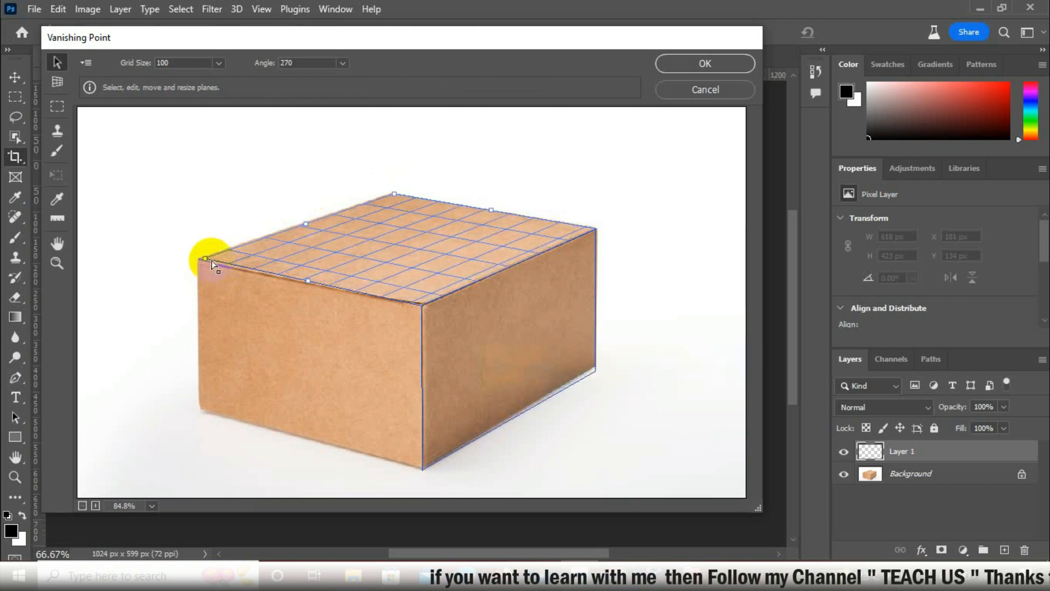
{"action": "left_click_drag", "start_coordinate": [202, 258], "coordinate": [196, 261]}
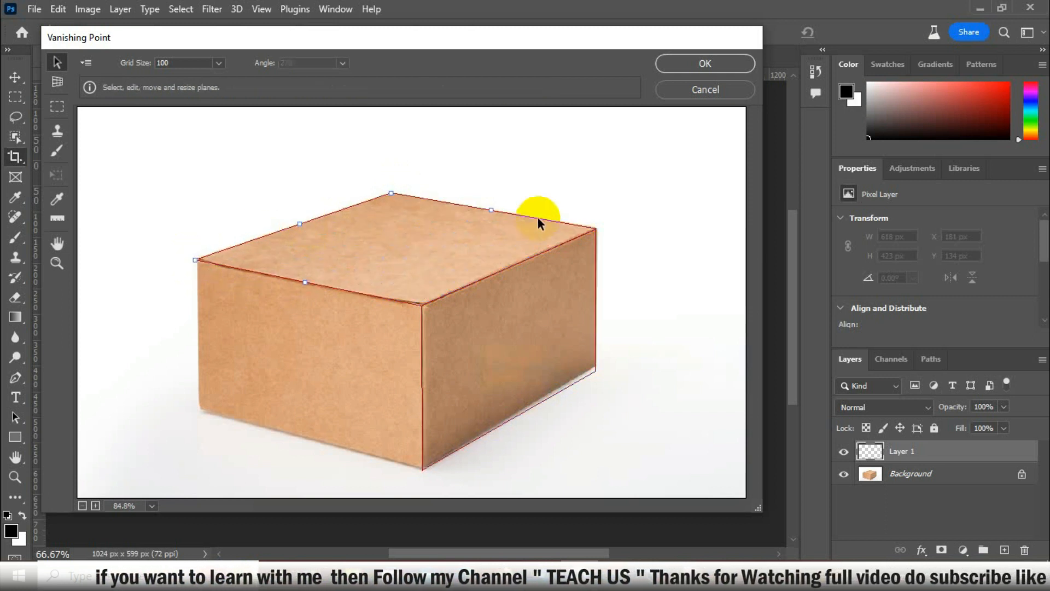
Adjust the right-face plane's far lower corner and outer edge to follow the box's rear vertical edge
{"action": "left_click", "coordinate": [593, 369]}
{"action": "left_click_drag", "start_coordinate": [595, 371], "coordinate": [595, 367]}
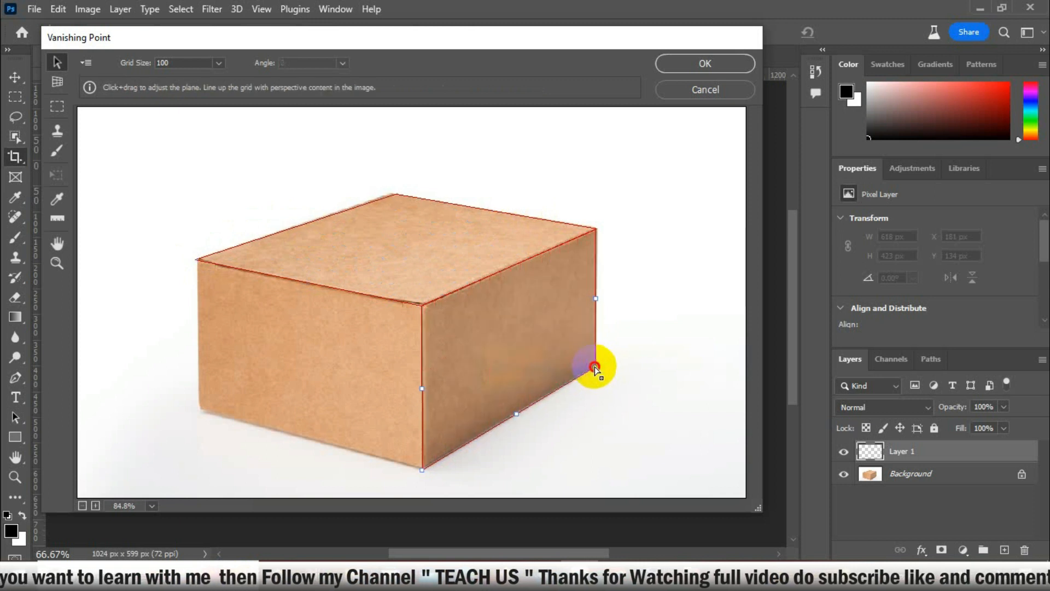
{"action": "left_click_drag", "start_coordinate": [600, 299], "coordinate": [602, 298]}
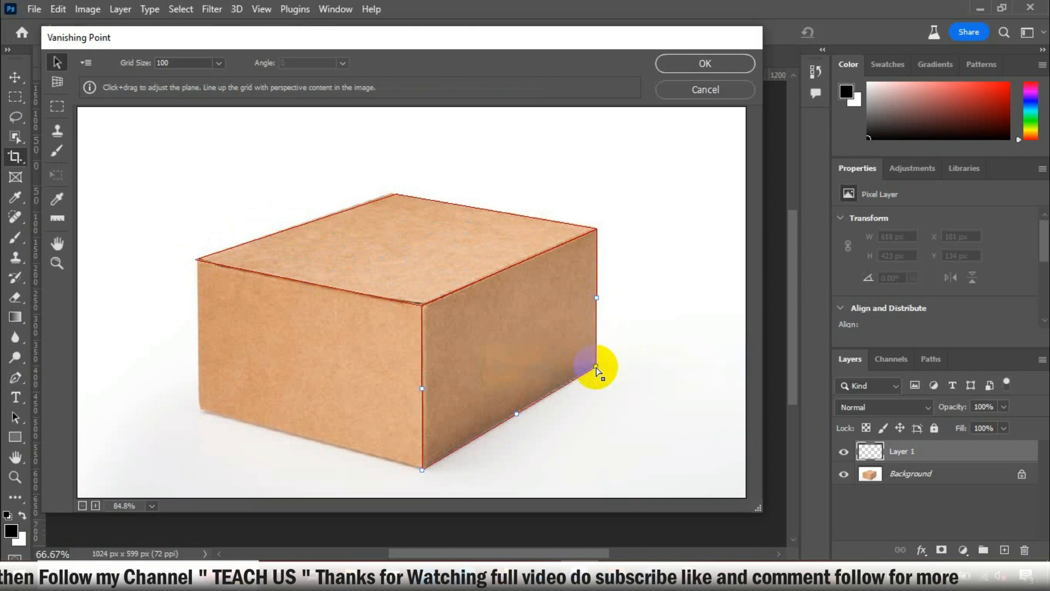
{"action": "left_click_drag", "start_coordinate": [593, 367], "coordinate": [595, 365]}
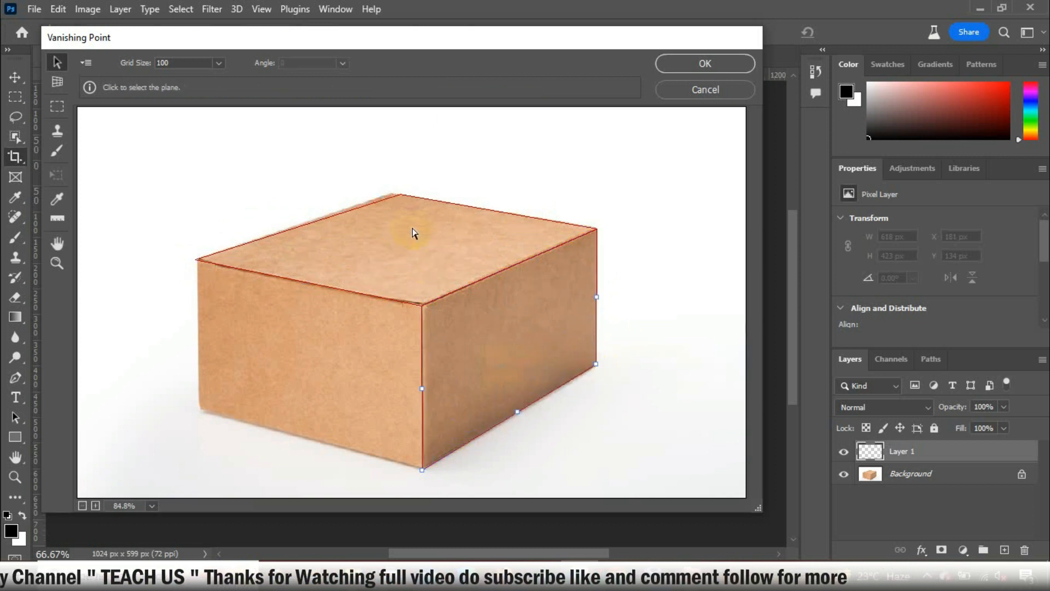
Fine-tune the top plane's back corner and the right-face plane's far lower corner alternately against the box's corners
{"action": "left_click", "coordinate": [395, 195]}
{"action": "left_click", "coordinate": [401, 195]}
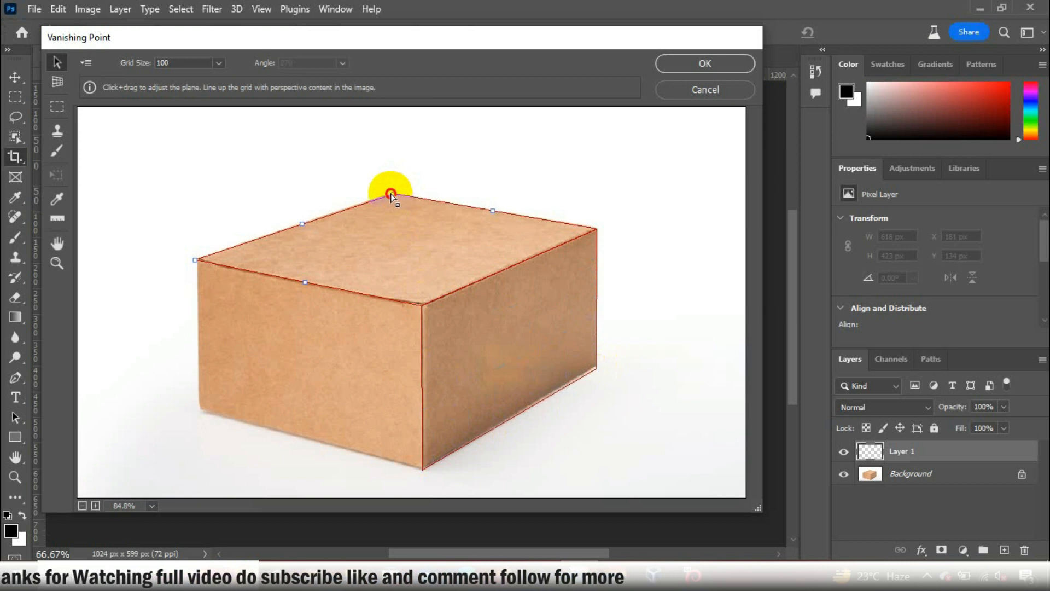
{"action": "left_click", "coordinate": [595, 369]}
{"action": "left_click_drag", "start_coordinate": [593, 370], "coordinate": [596, 363]}
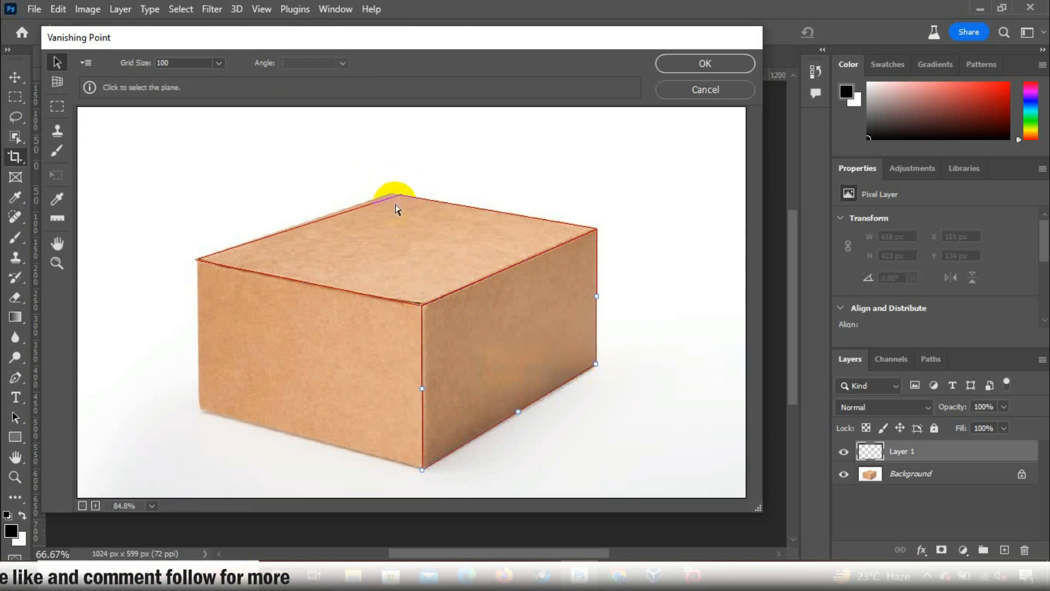
{"action": "left_click_drag", "start_coordinate": [394, 196], "coordinate": [395, 194]}
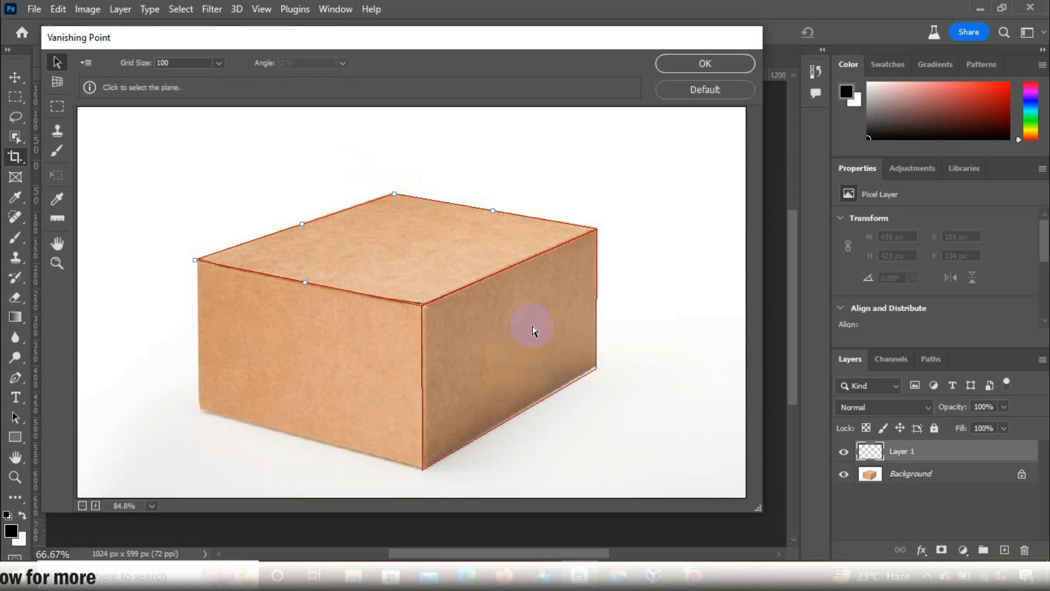
{"action": "left_click", "coordinate": [595, 369]}
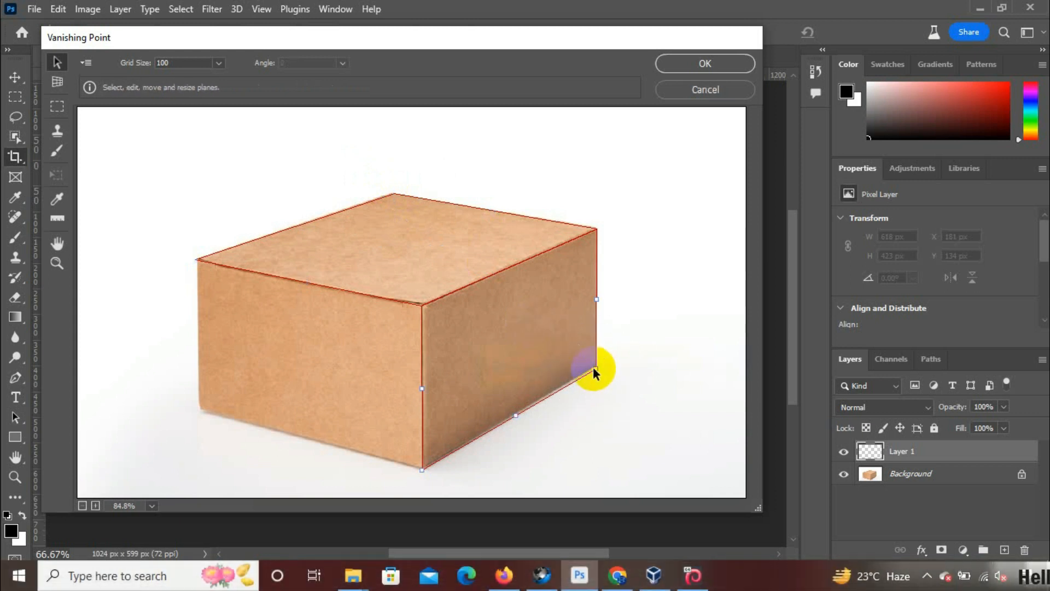
{"action": "left_click", "coordinate": [391, 193]}
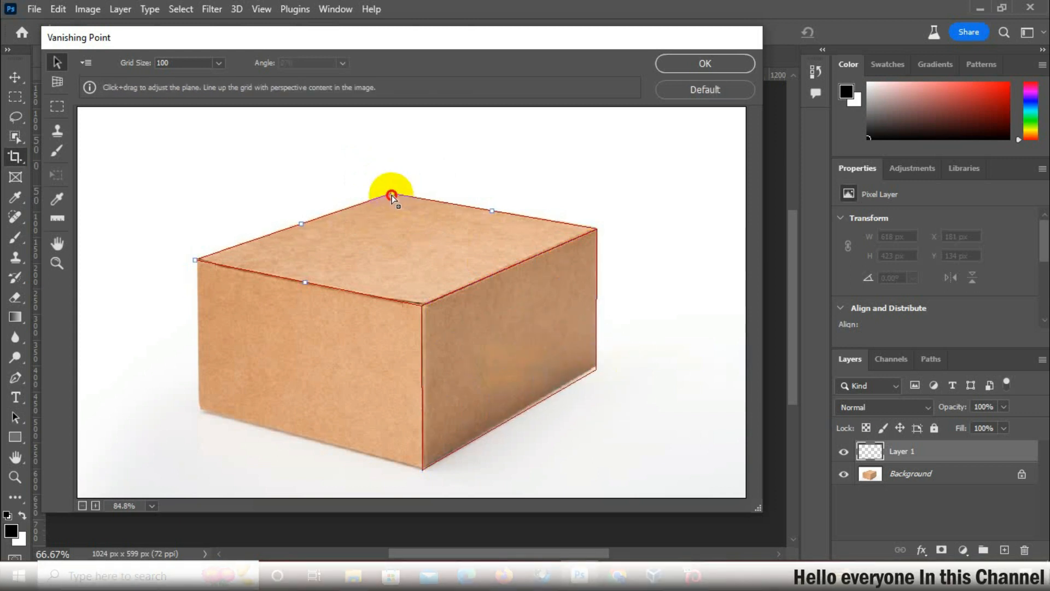
{"action": "left_click", "coordinate": [594, 366]}
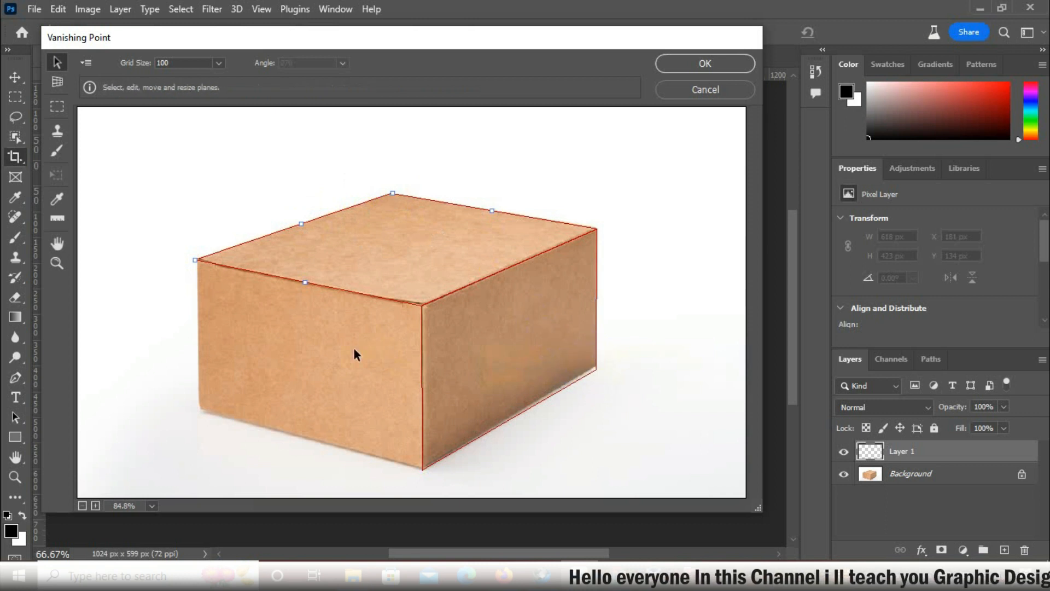
Tear off a plane from the top plane's front-left edge over the left face, fitting its outer and bottom edges
{"action": "left_click", "coordinate": [321, 287]}
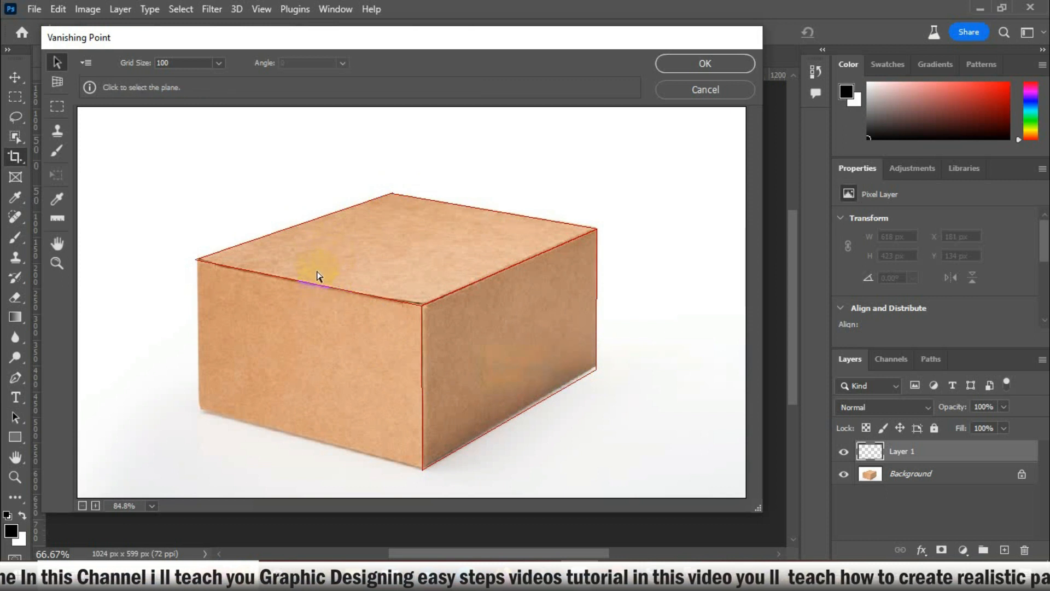
{"action": "left_click", "coordinate": [306, 285]}
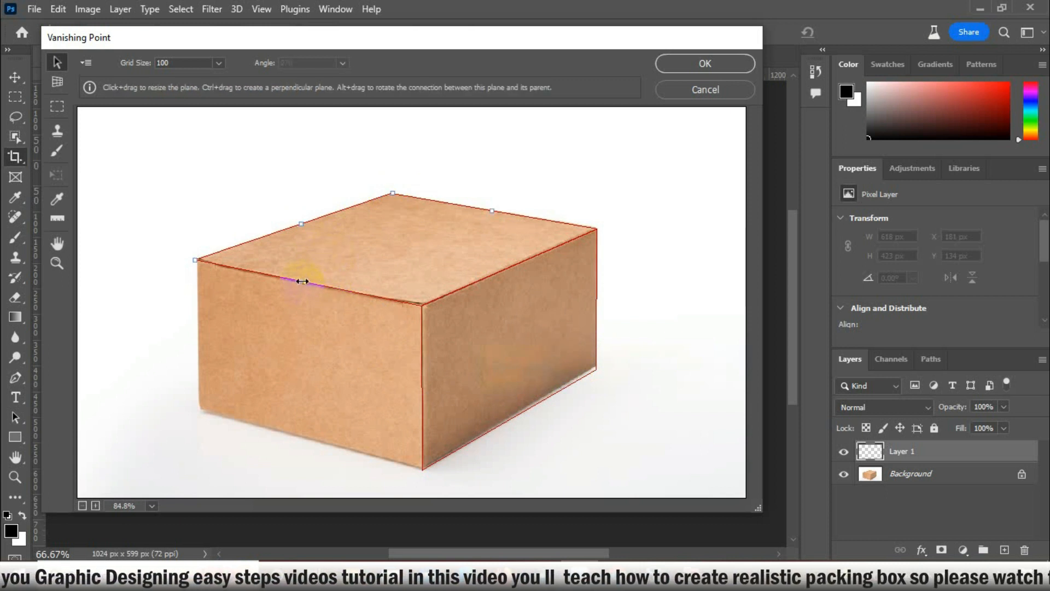
{"action": "left_click_drag", "start_coordinate": [305, 283], "coordinate": [286, 438]}
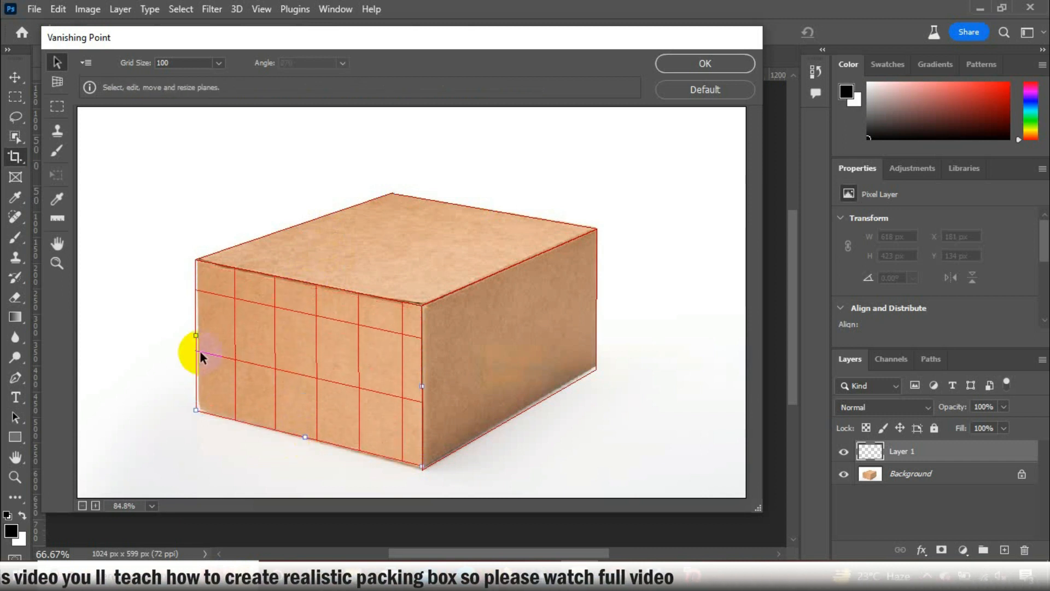
{"action": "left_click_drag", "start_coordinate": [196, 336], "coordinate": [204, 338]}
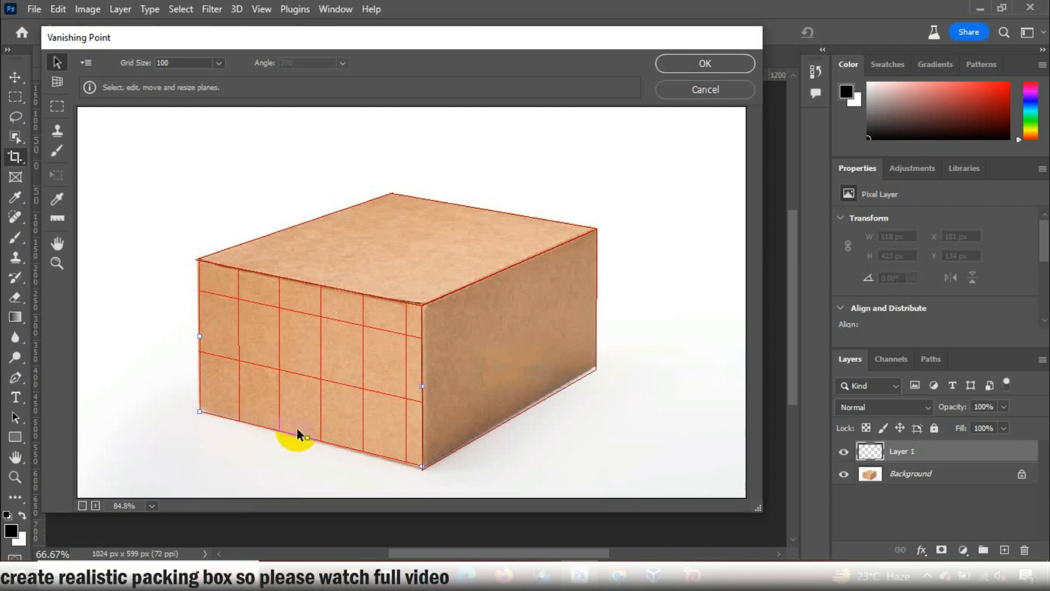
{"action": "left_click_drag", "start_coordinate": [307, 438], "coordinate": [305, 440]}
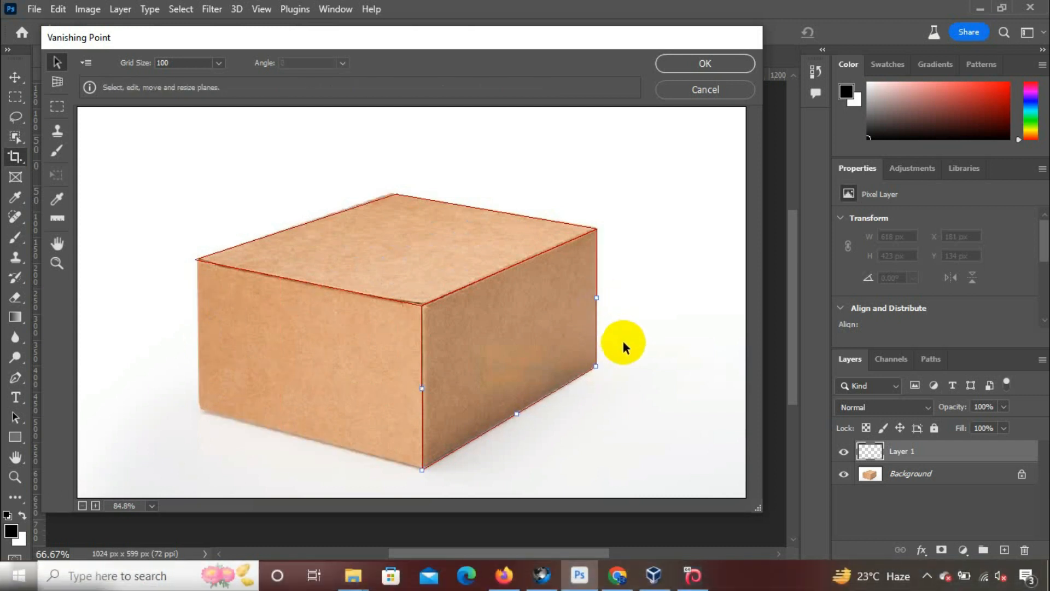
Refine the right-face plane's far lower corner and the lid plane's back corner again to match the box outline
{"action": "left_click_drag", "start_coordinate": [596, 367], "coordinate": [599, 367]}
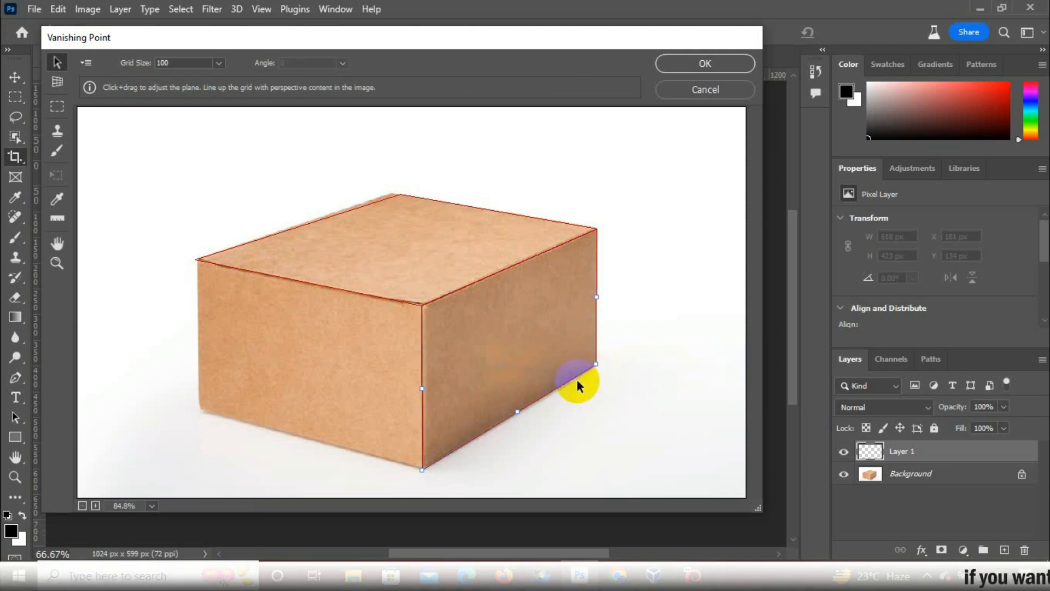
{"action": "left_click", "coordinate": [396, 194]}
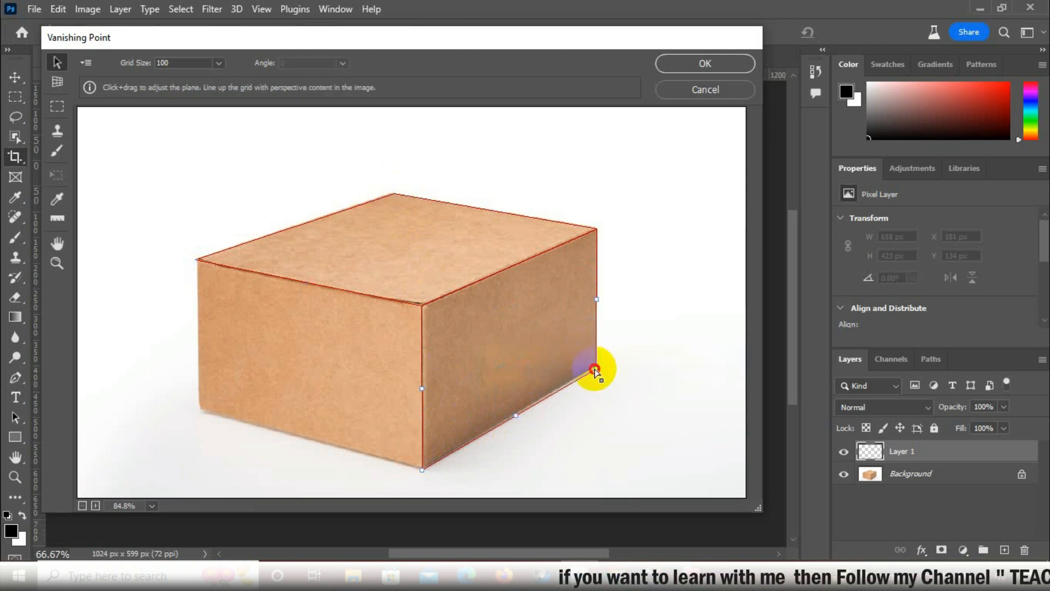
{"action": "left_click_drag", "start_coordinate": [593, 370], "coordinate": [596, 364]}
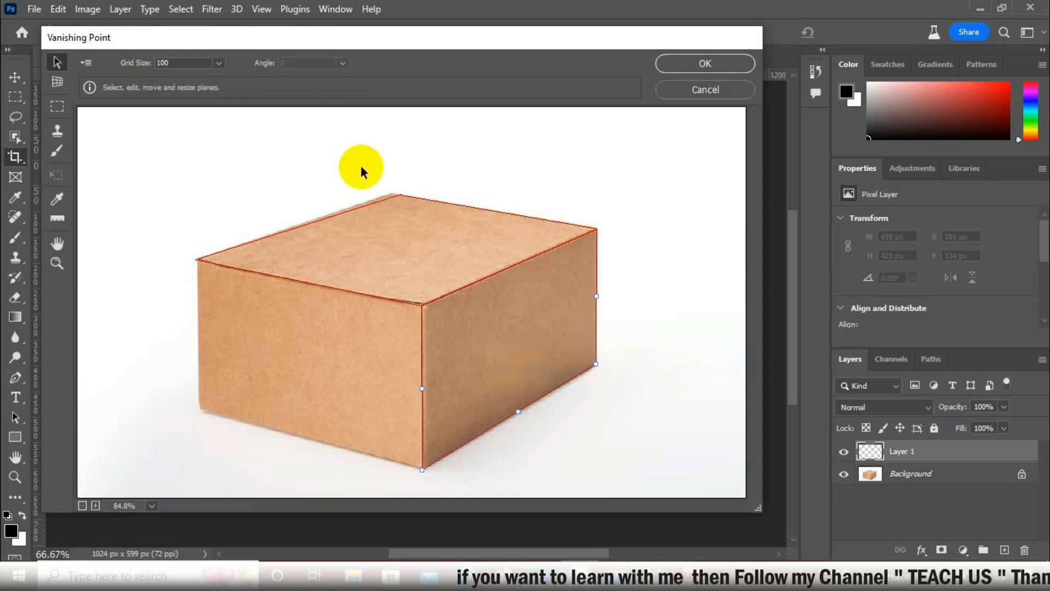
{"action": "left_click", "coordinate": [395, 193]}
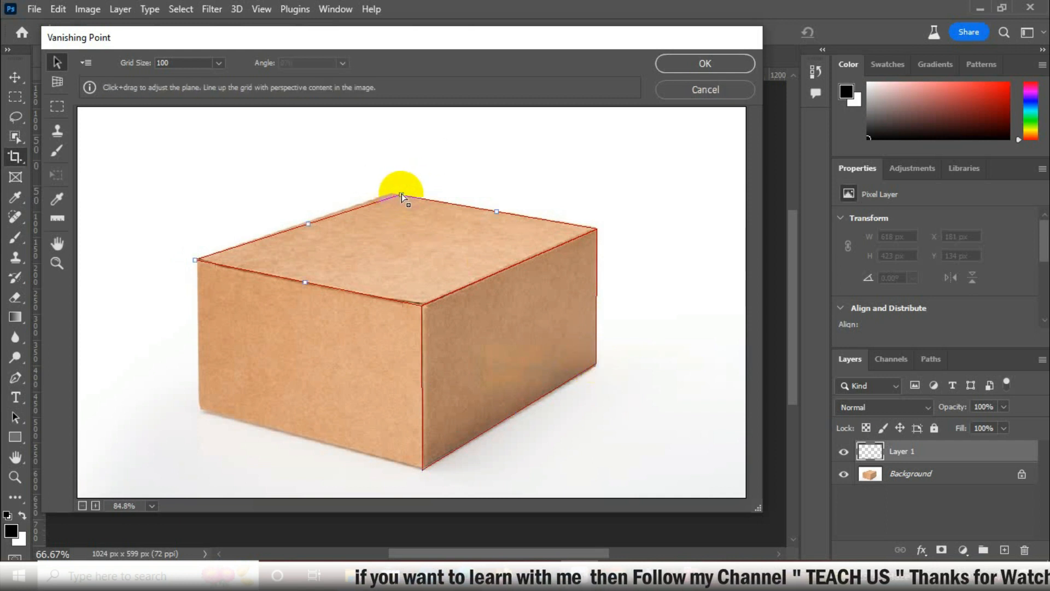
{"action": "left_click_drag", "start_coordinate": [399, 194], "coordinate": [394, 194]}
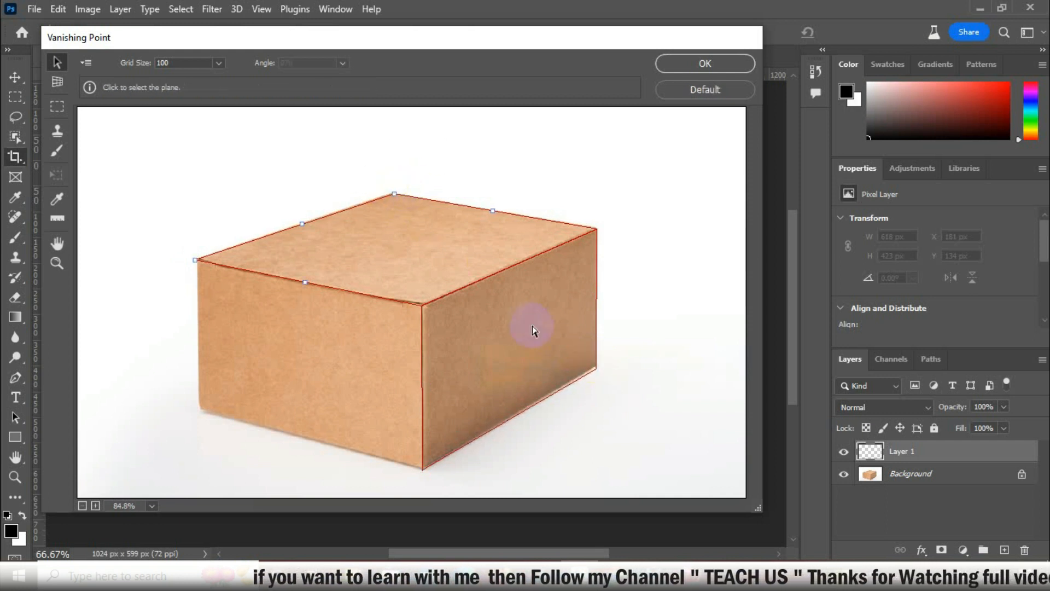
{"action": "left_click_drag", "start_coordinate": [596, 370], "coordinate": [596, 365]}
{"action": "left_click", "coordinate": [396, 196], "text": "ctrl"}
{"action": "left_click_drag", "start_coordinate": [400, 194], "coordinate": [392, 194]}
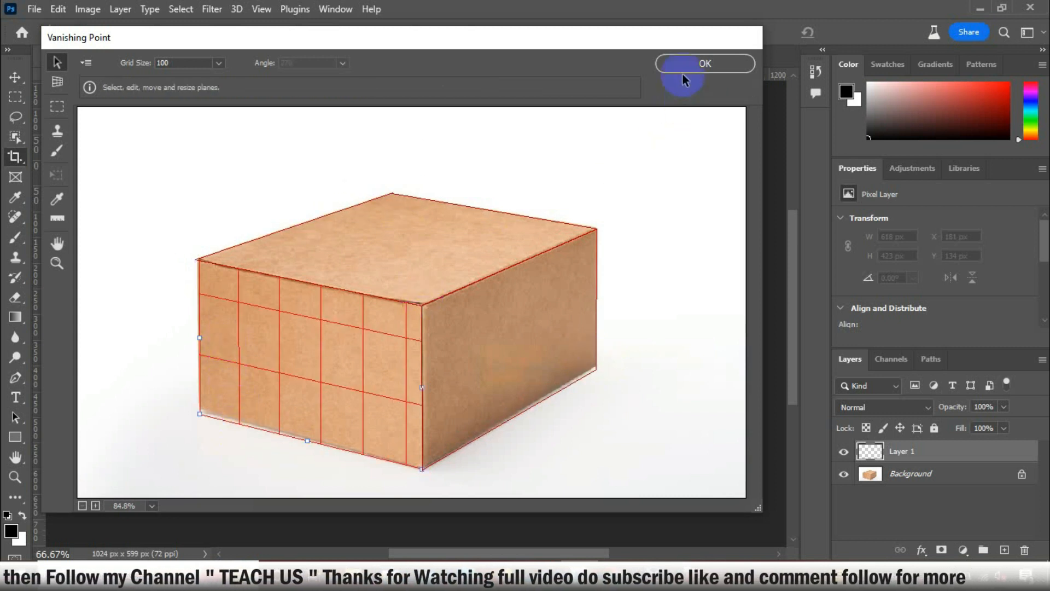
Apply the Vanishing Point planes, copy the red TCS logo image from tcs.jpg, and return to Box.jpeg
{"action": "left_click", "coordinate": [686, 63]}
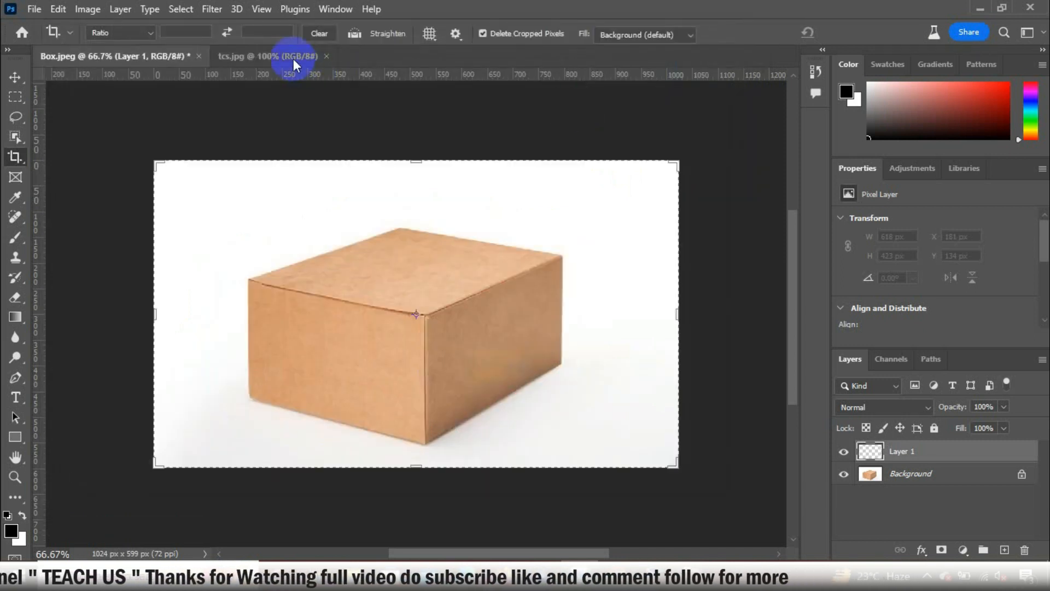
{"action": "left_click", "coordinate": [293, 57]}
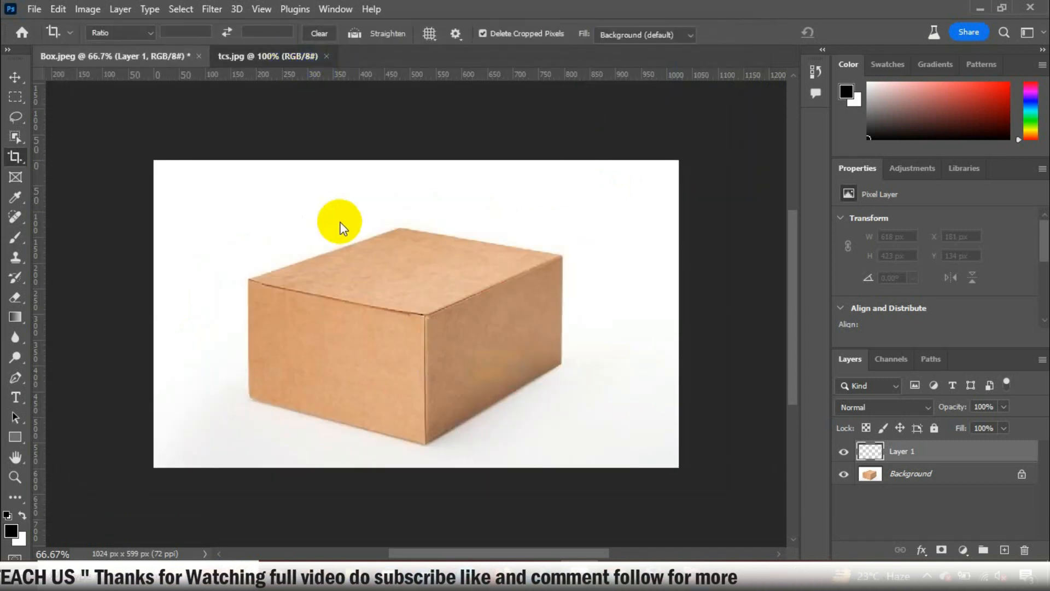
{"action": "left_click", "coordinate": [124, 58]}
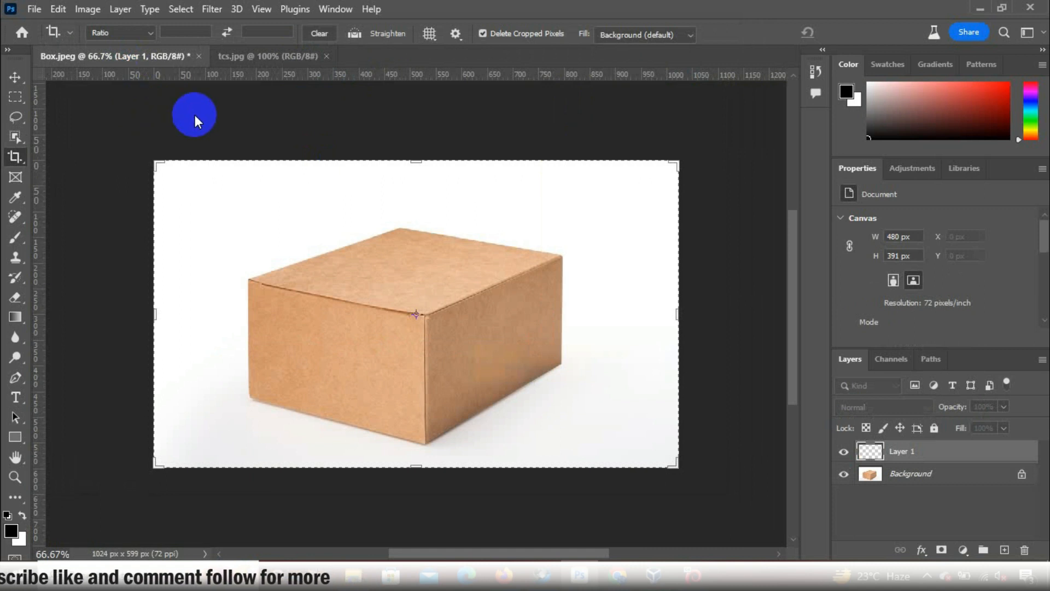
Paste the TCS logo in Vanishing Point on Layer 1, fit it to the box's entire left face, and apply it
{"action": "key", "text": "ctrl+alt+v"}
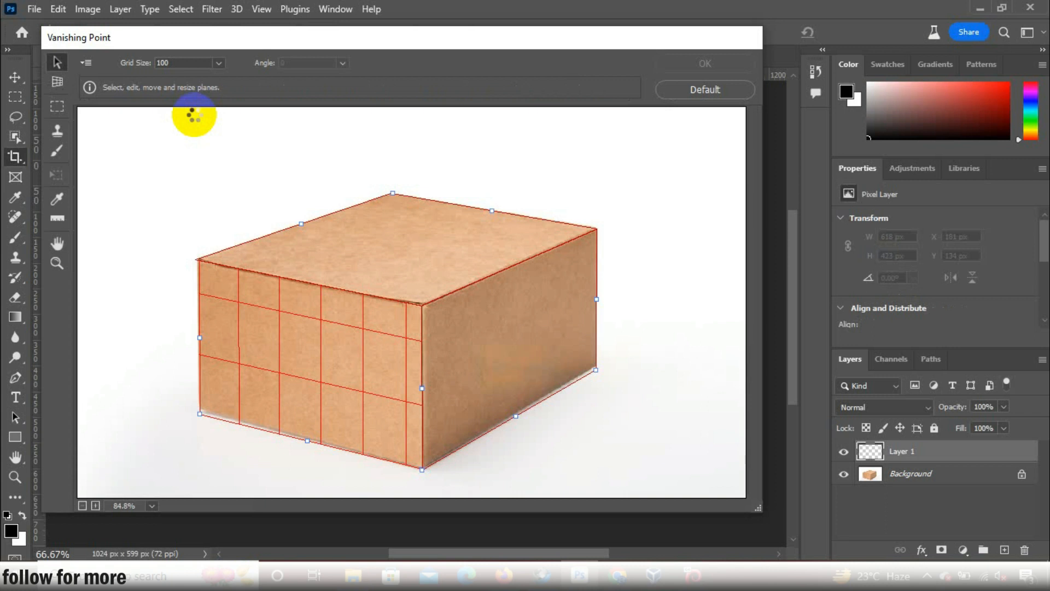
{"action": "key", "text": "ctrl+v"}
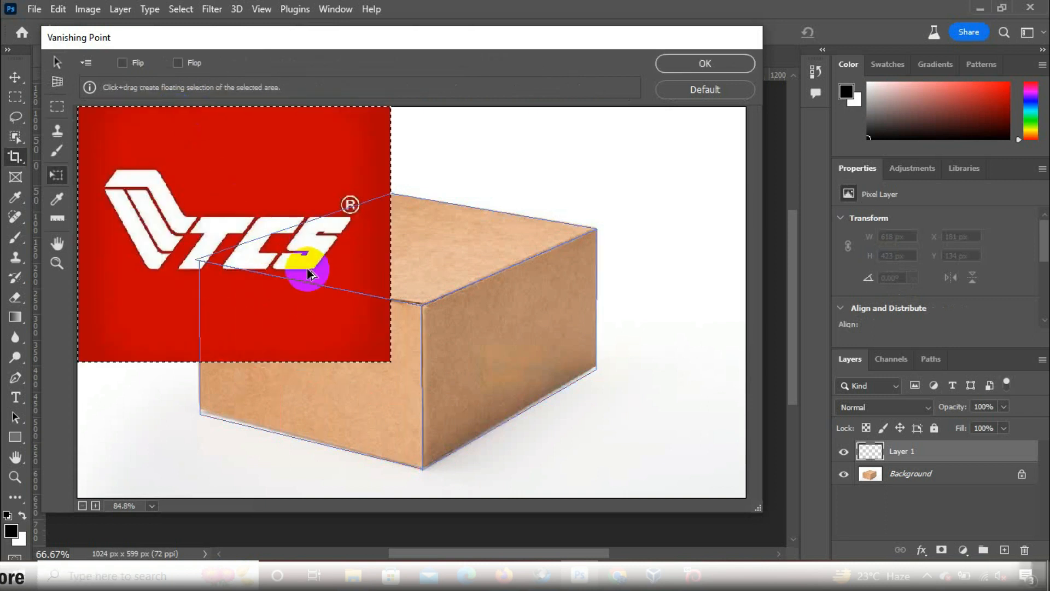
{"action": "left_click", "coordinate": [309, 273]}
{"action": "left_click_drag", "start_coordinate": [392, 363], "coordinate": [423, 450]}
{"action": "left_click_drag", "start_coordinate": [305, 419], "coordinate": [306, 436]}
{"action": "left_click_drag", "start_coordinate": [306, 436], "coordinate": [309, 439]}
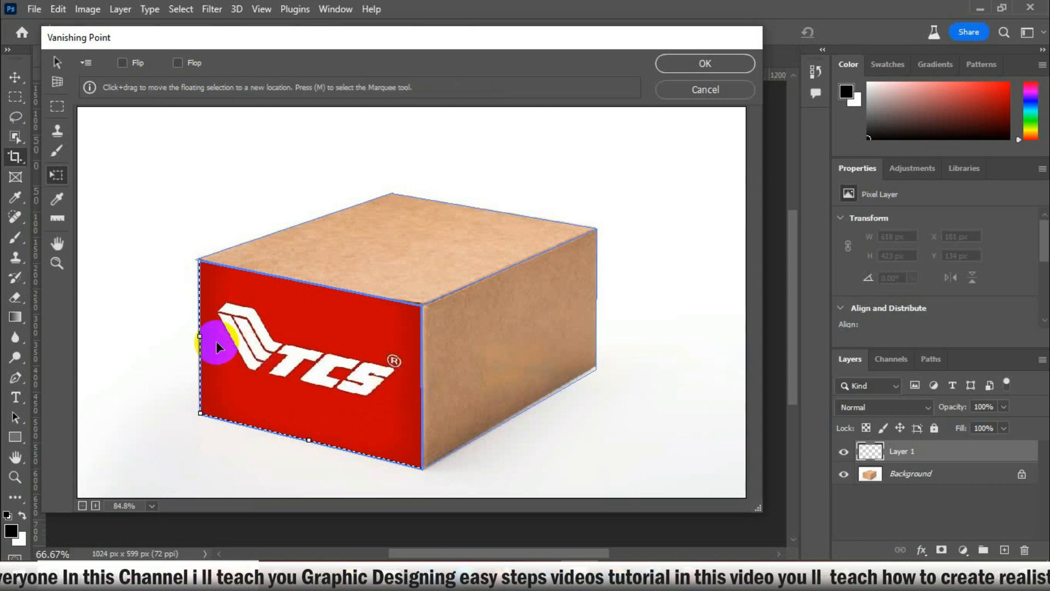
{"action": "left_click", "coordinate": [716, 64]}
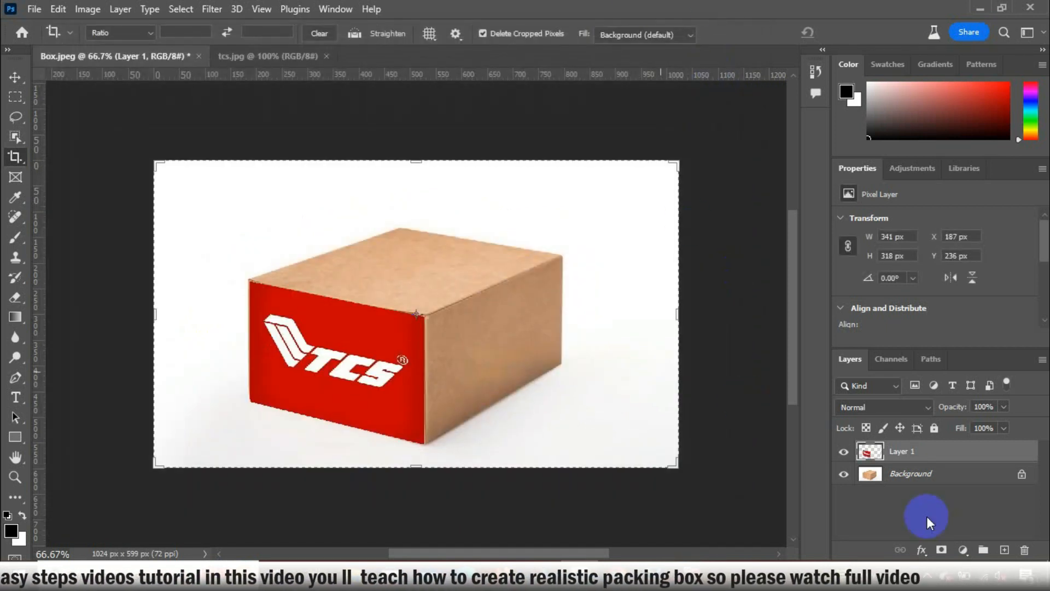
On a new layer, paste the TCS logo in Vanishing Point, stretch it over the box's entire right face, and apply it
{"action": "key", "text": "ctrl+shift+alt+n"}
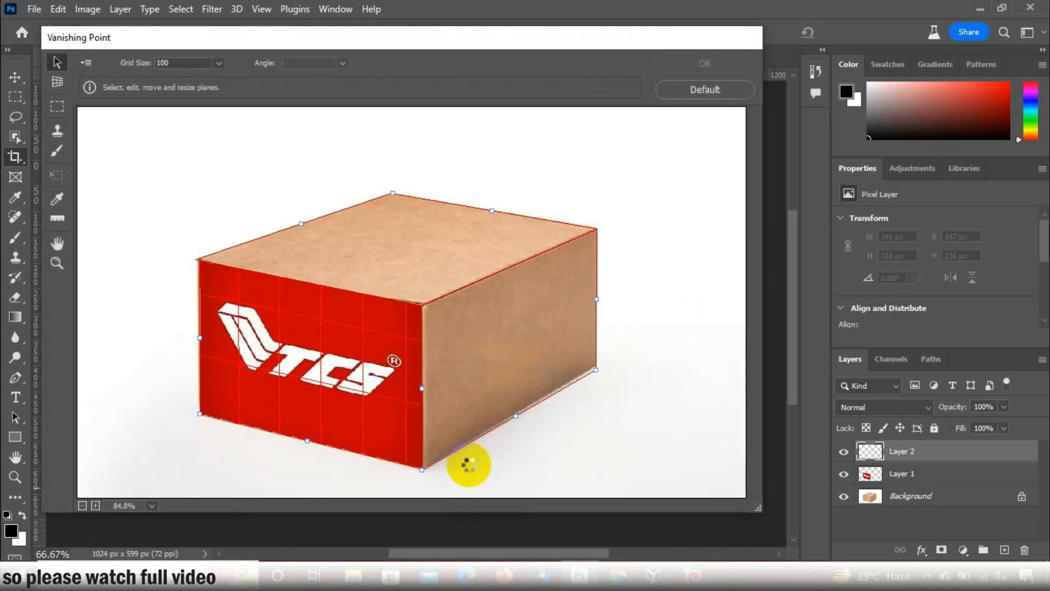
{"action": "key", "text": "ctrl+v"}
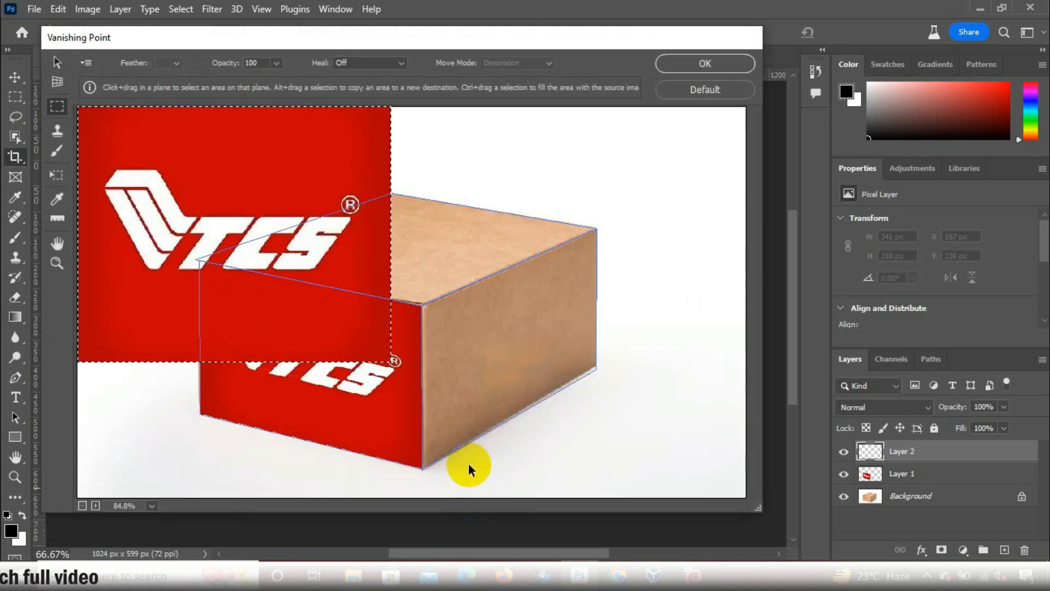
{"action": "left_click_drag", "start_coordinate": [387, 356], "coordinate": [595, 318]}
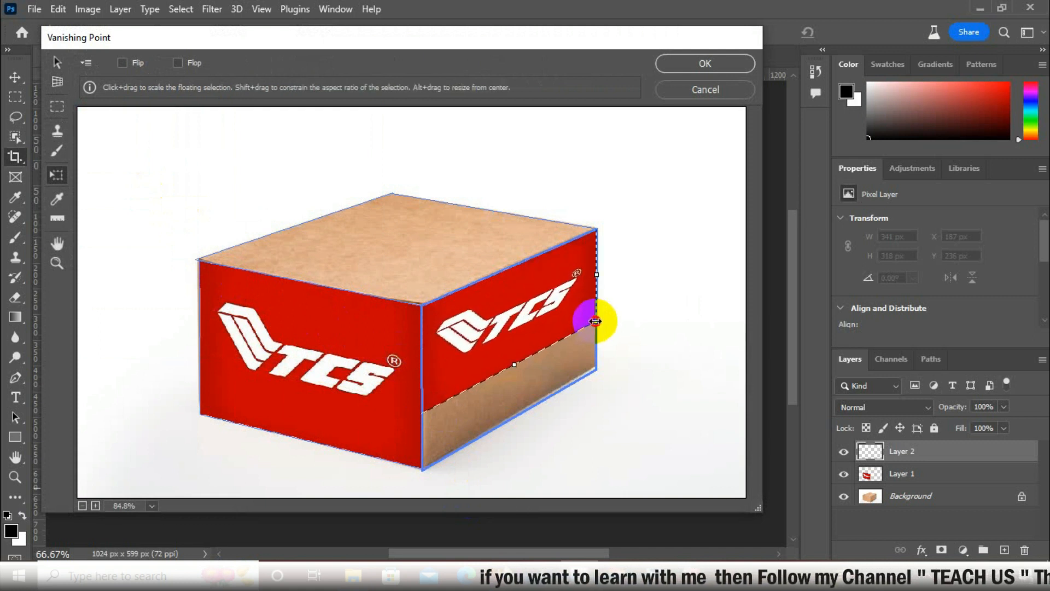
{"action": "left_click_drag", "start_coordinate": [509, 363], "coordinate": [512, 424]}
{"action": "left_click", "coordinate": [682, 68]}
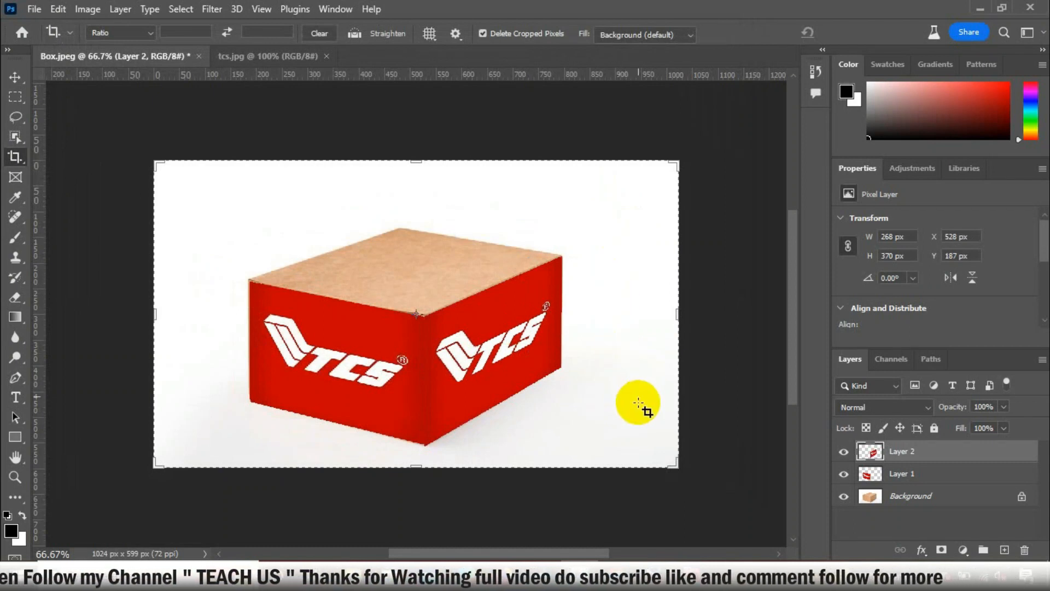
Add another new layer and paste the TCS logo in Vanishing Point, placing it at the top face's left corner
{"action": "left_click", "coordinate": [1003, 551]}
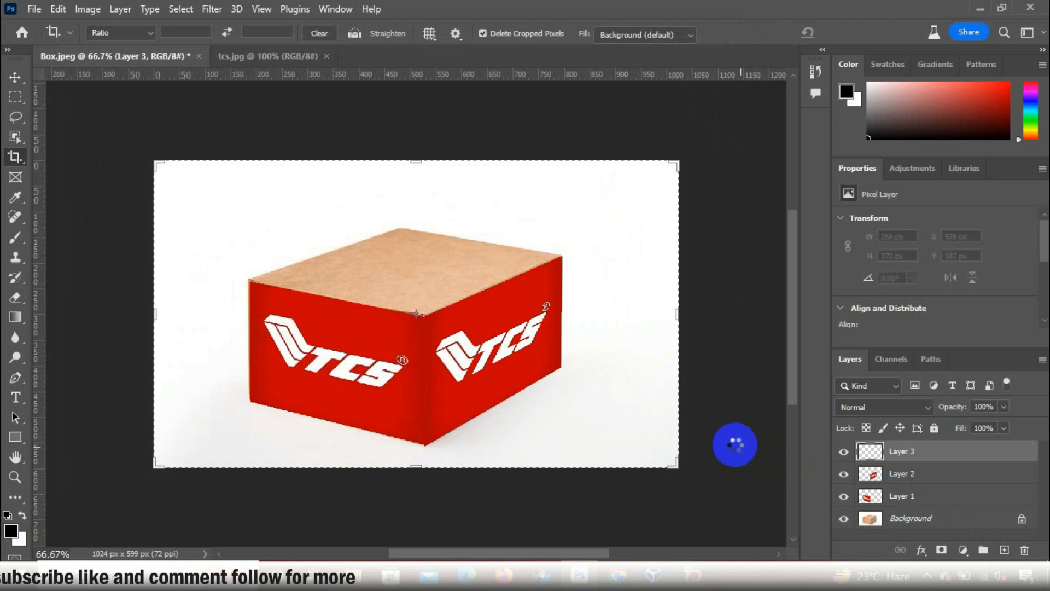
{"action": "key", "text": "alt+ctrl+v"}
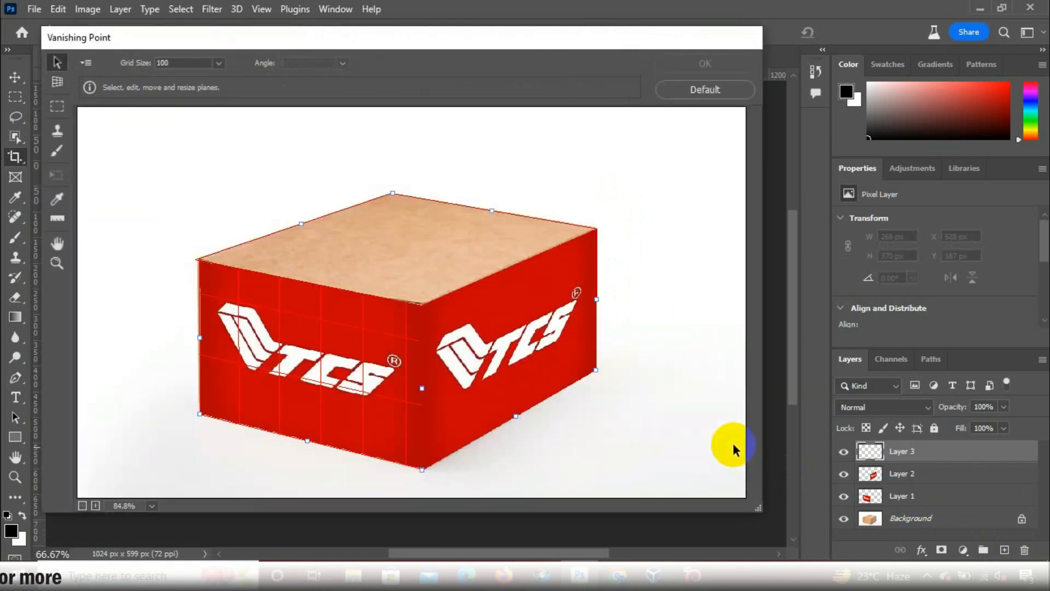
{"action": "key", "text": "ctrl+v"}
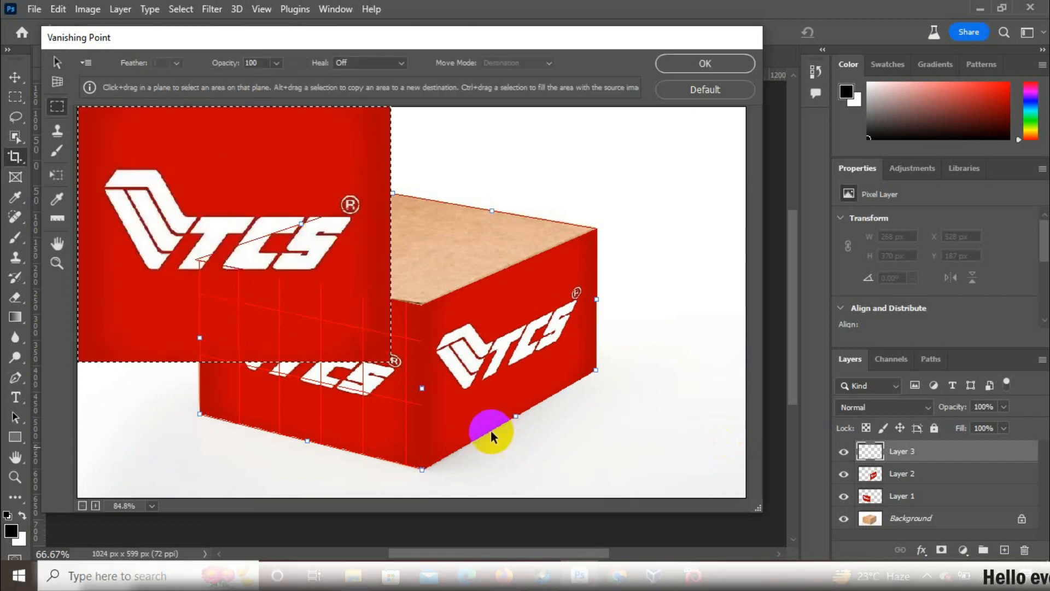
{"action": "left_click_drag", "start_coordinate": [391, 359], "coordinate": [367, 253]}
{"action": "left_click_drag", "start_coordinate": [399, 206], "coordinate": [259, 254]}
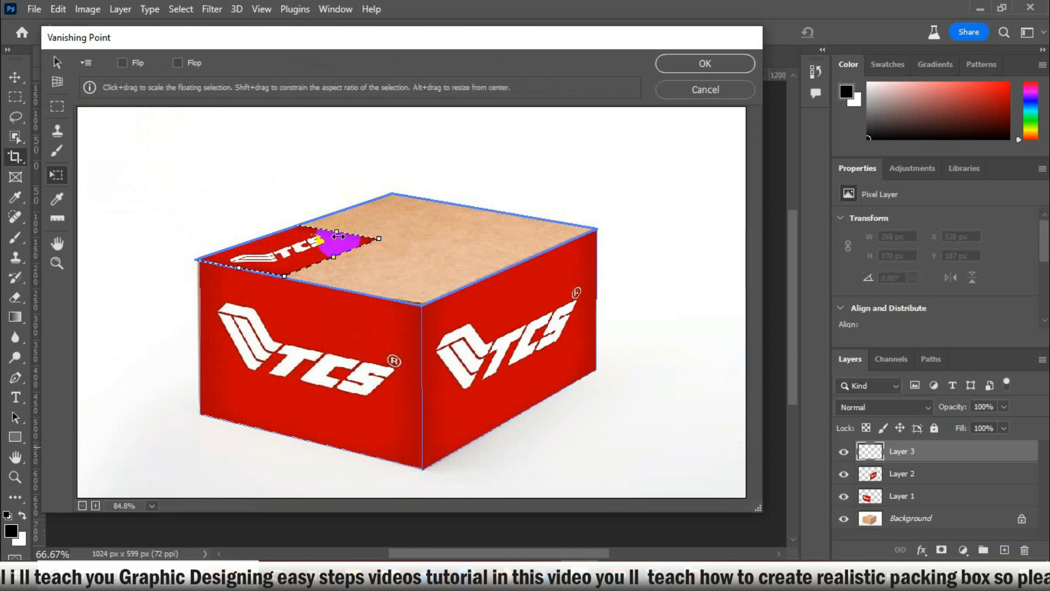
Stretch the pasted logo's edges to cover the box's entire top face and apply the Vanishing Point result
{"action": "left_click_drag", "start_coordinate": [339, 232], "coordinate": [415, 196]}
{"action": "left_click_drag", "start_coordinate": [383, 237], "coordinate": [494, 274]}
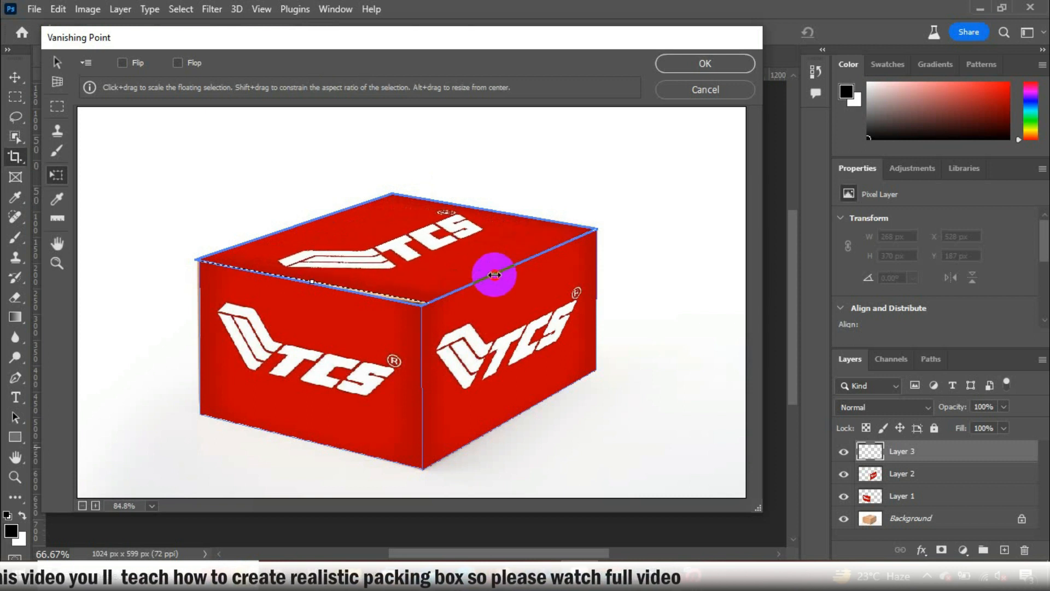
{"action": "left_click_drag", "start_coordinate": [494, 190], "coordinate": [498, 193]}
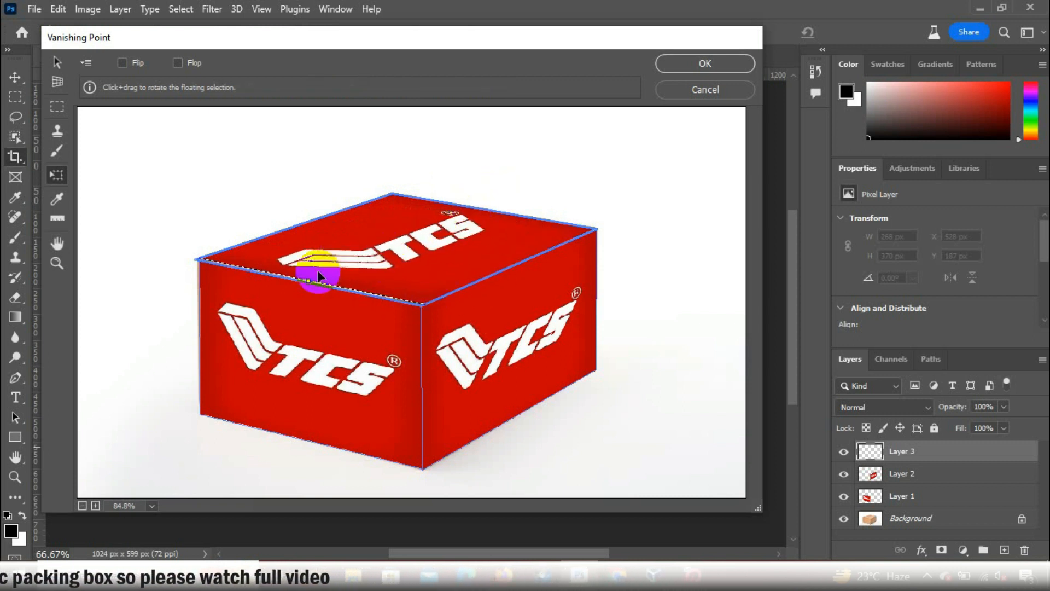
{"action": "left_click_drag", "start_coordinate": [308, 281], "coordinate": [305, 282]}
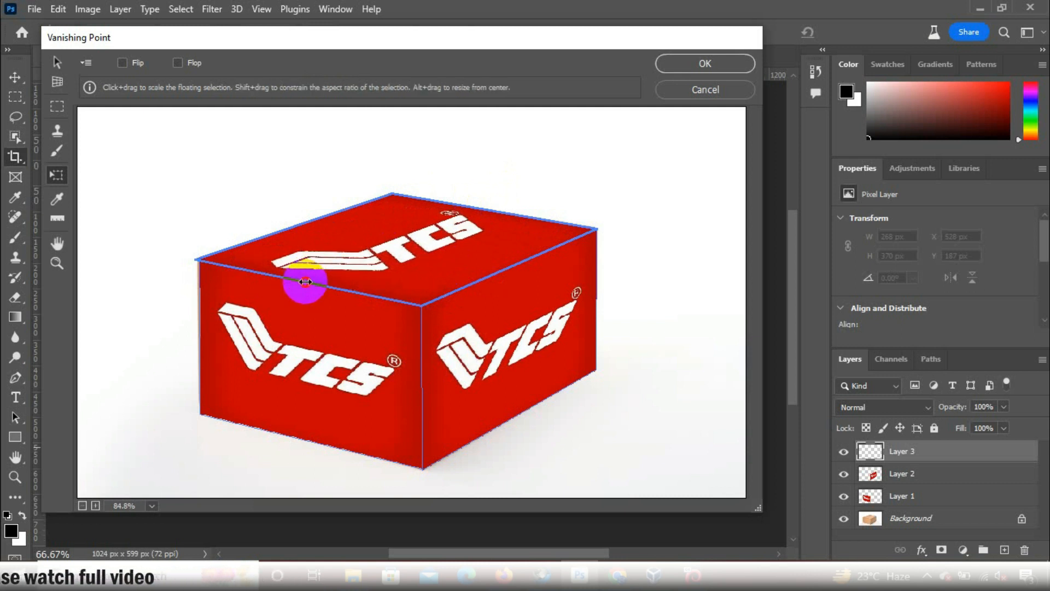
{"action": "left_click", "coordinate": [717, 64]}
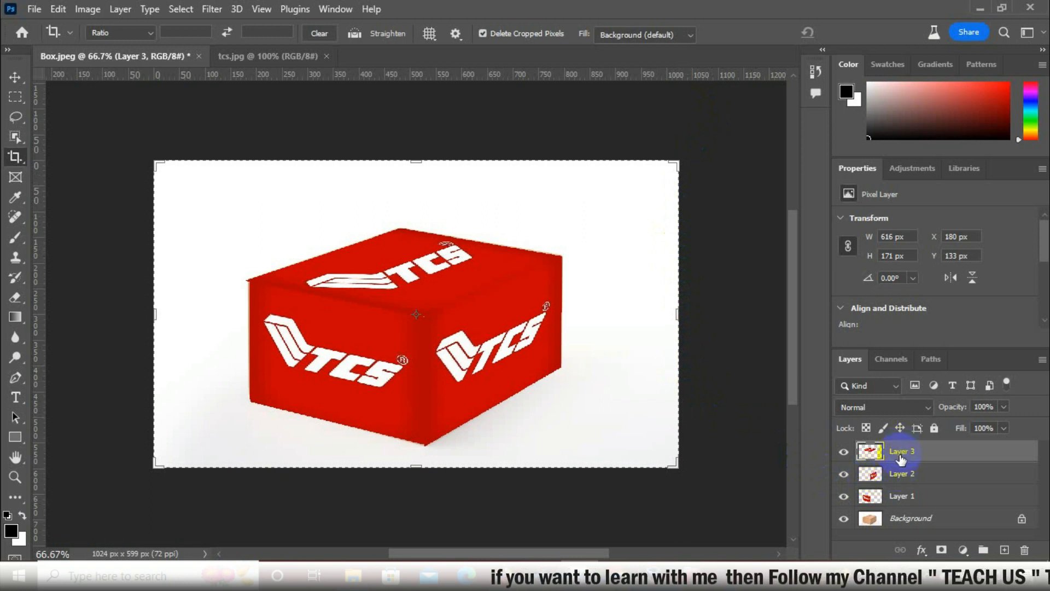
Open the blend mode choices for the top-face logo layer, Layer 3
{"action": "left_click", "coordinate": [885, 409]}
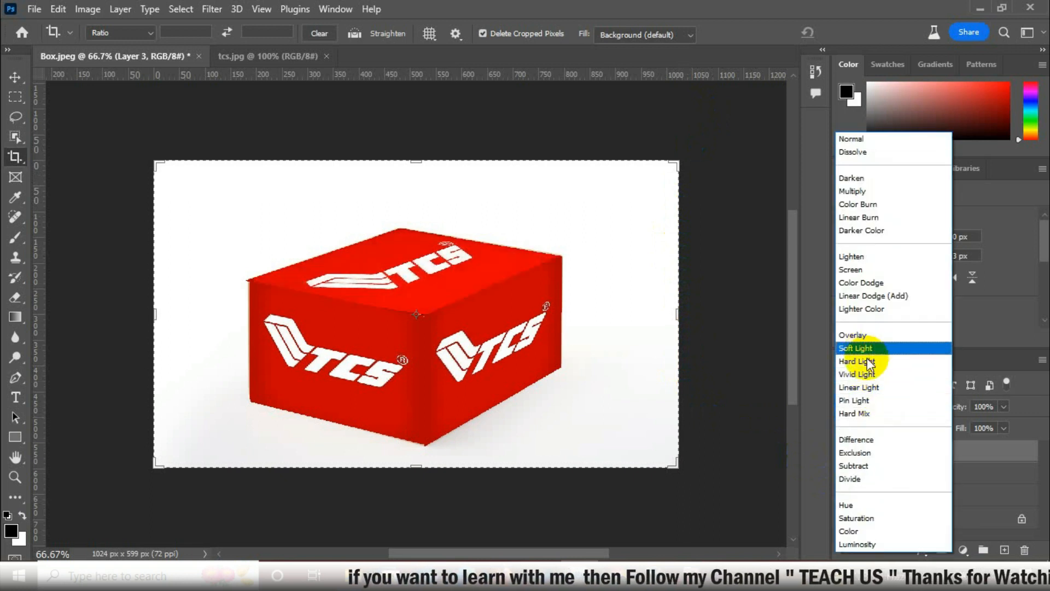